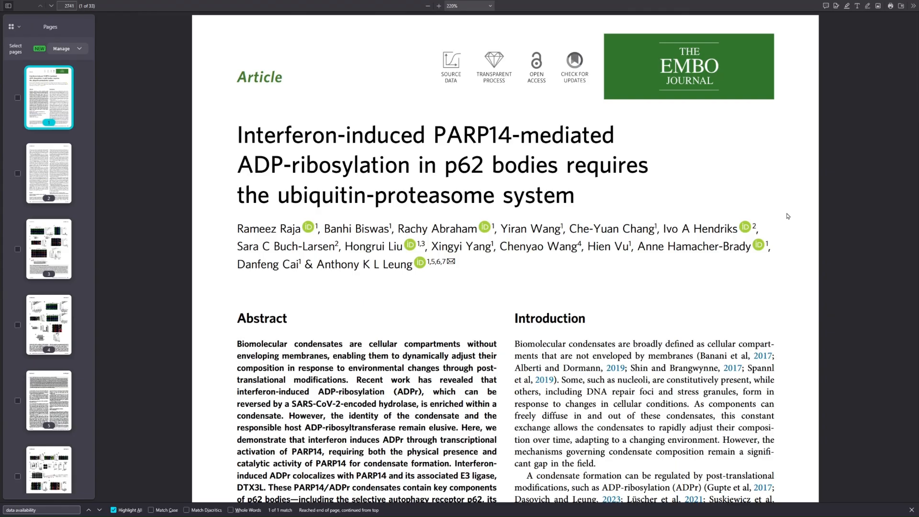
Step: Scroll the PARP14 paper and search 'data availability' to jump to that section on page 18
{"action": "scroll", "coordinate": [788, 216], "scroll_direction": "down", "scroll_amount": 1}
{"action": "scroll", "coordinate": [788, 216], "scroll_direction": "down", "scroll_amount": 2}
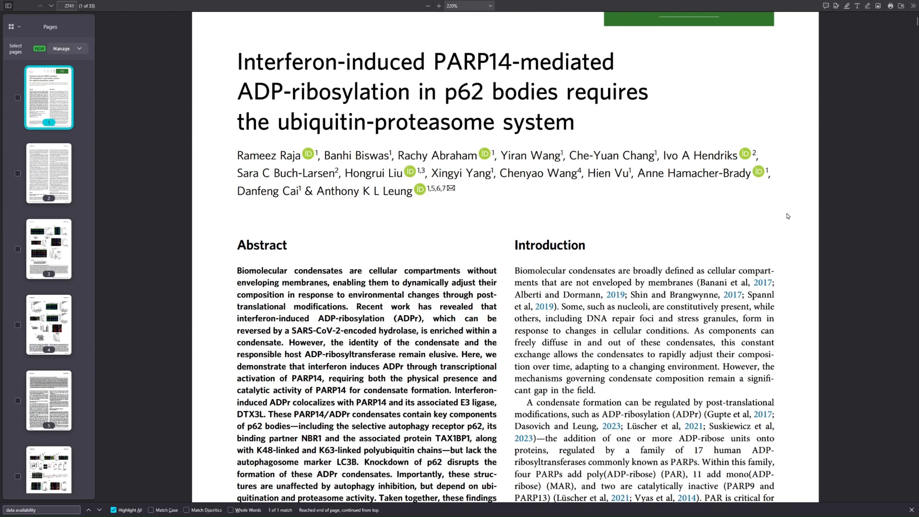
{"action": "scroll", "coordinate": [788, 216], "scroll_direction": "down", "scroll_amount": 3}
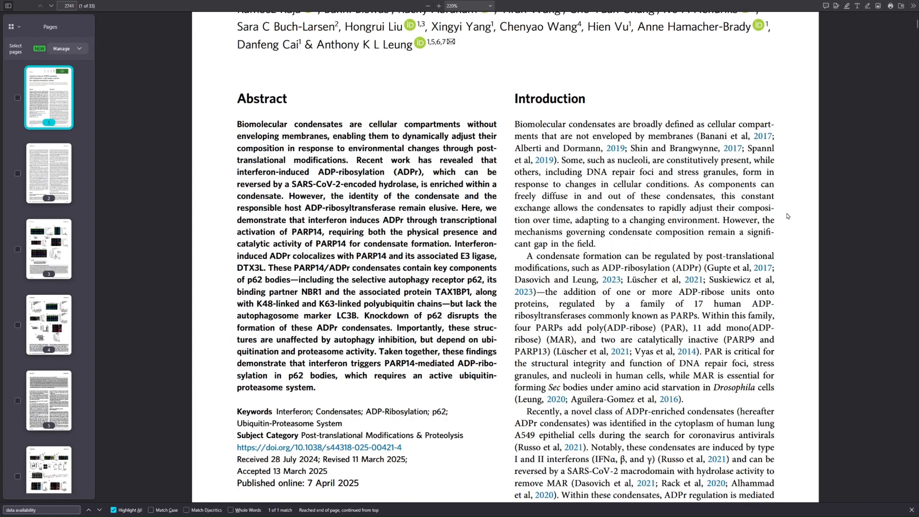
{"action": "key", "text": "ctrl+f"}
{"action": "key", "text": "Return"}
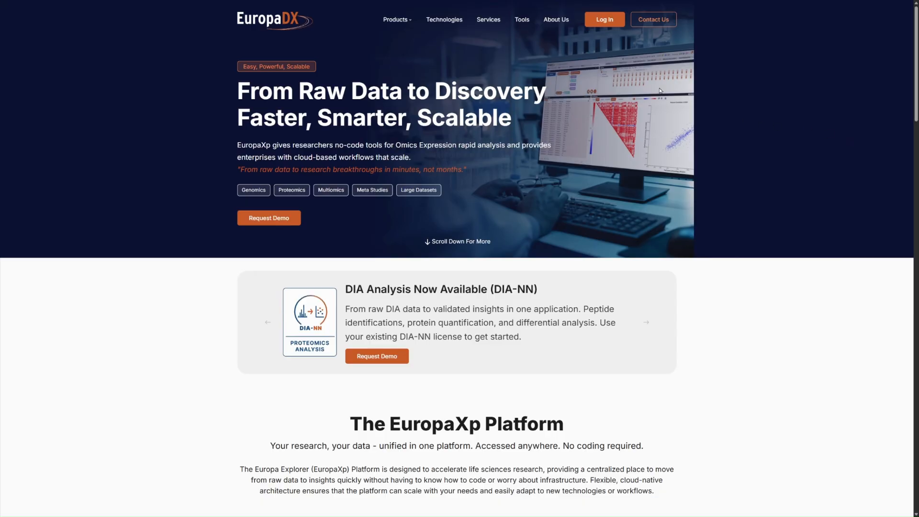
Step: Log in to EuropaXp OmicsCloud and view the Files list of uploaded raw runs
{"action": "left_click", "coordinate": [603, 23]}
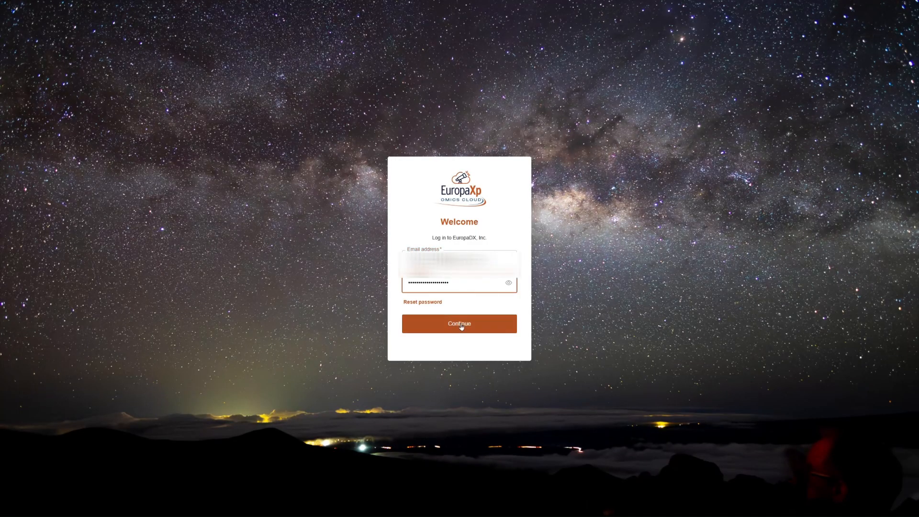
{"action": "left_click", "coordinate": [461, 324]}
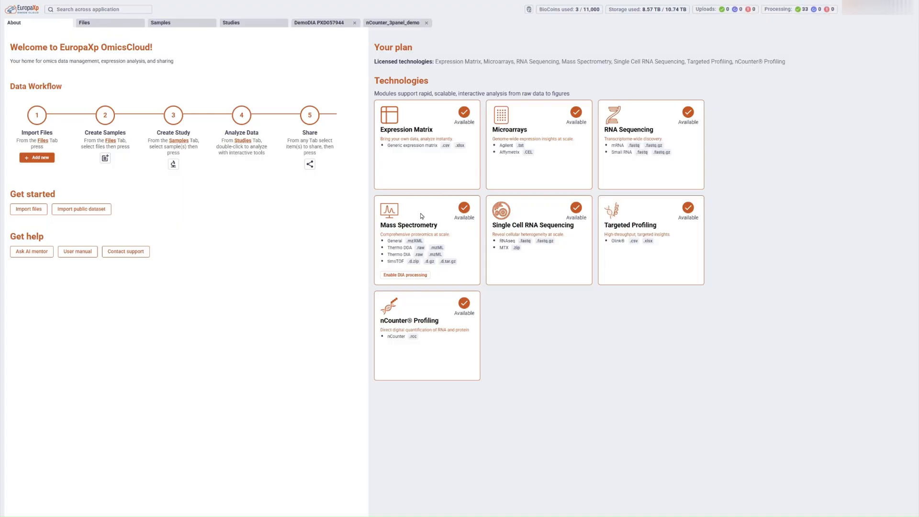
{"action": "left_click", "coordinate": [109, 24]}
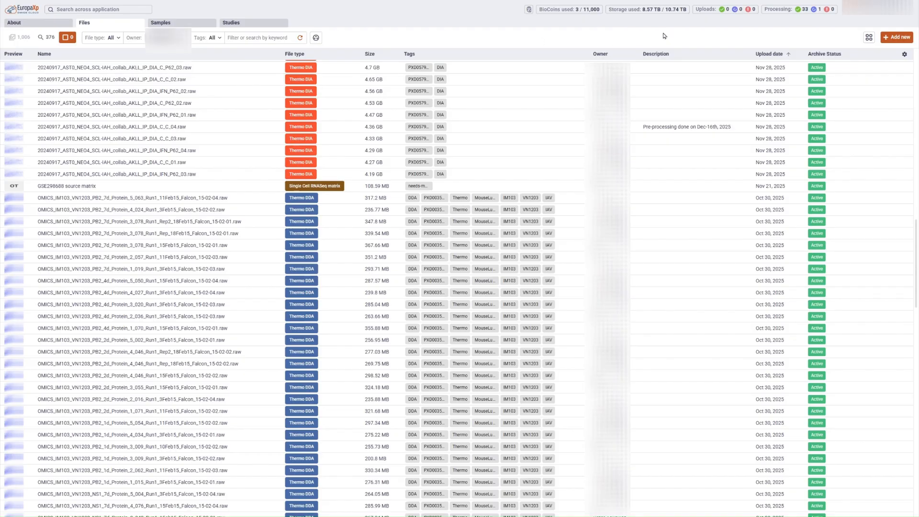
Step: Start an external data import and search ProteomeXchange for accession PXD057944
{"action": "left_click", "coordinate": [899, 42]}
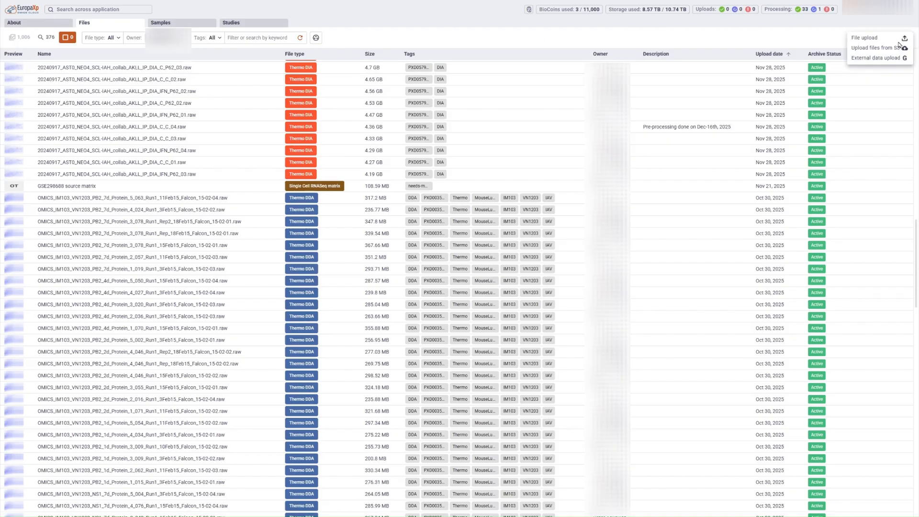
{"action": "left_click", "coordinate": [877, 59]}
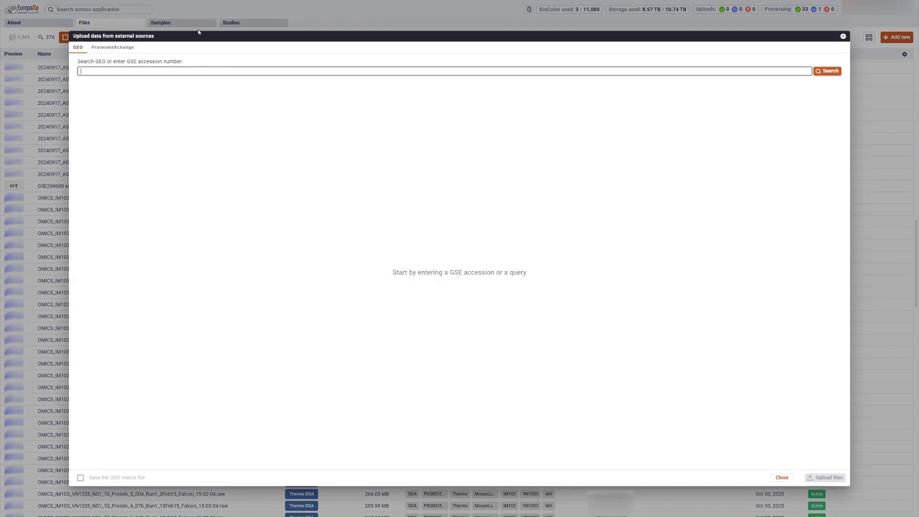
{"action": "left_click", "coordinate": [107, 48]}
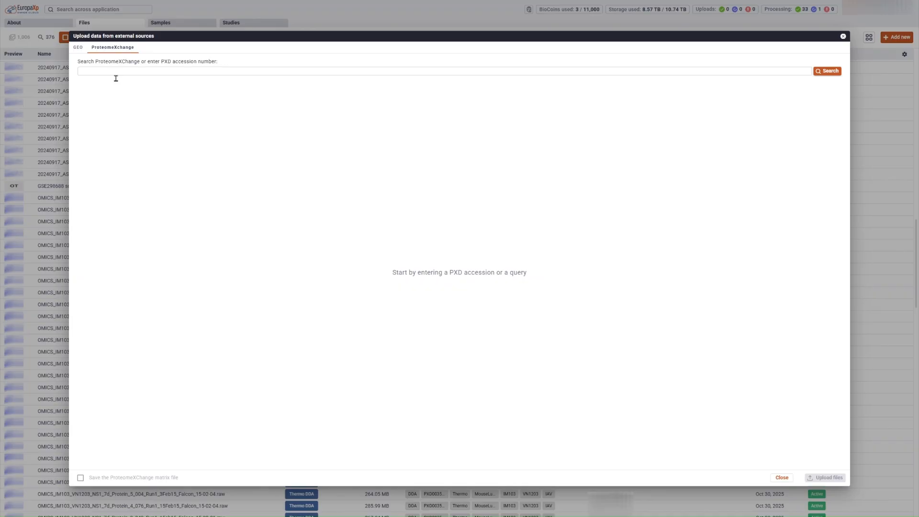
{"action": "left_click", "coordinate": [116, 78]}
{"action": "type", "text": "PXD057944"}
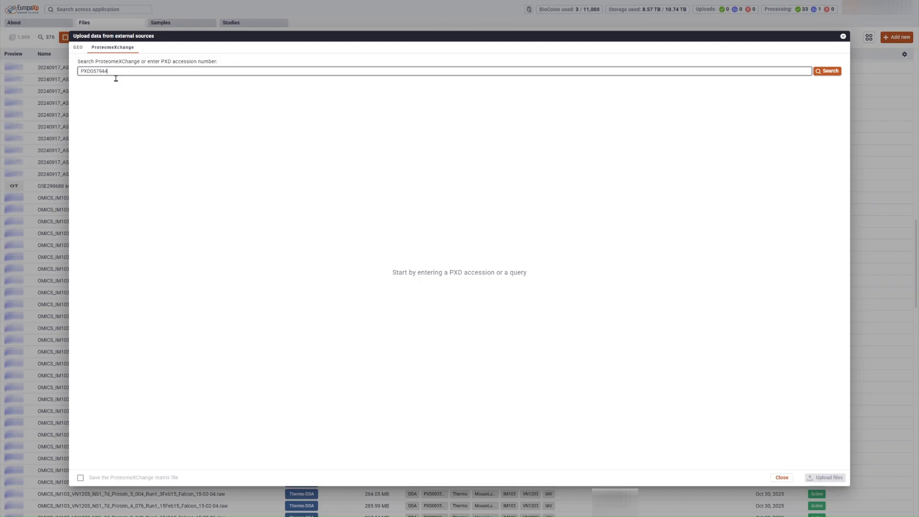
{"action": "left_click", "coordinate": [829, 71]}
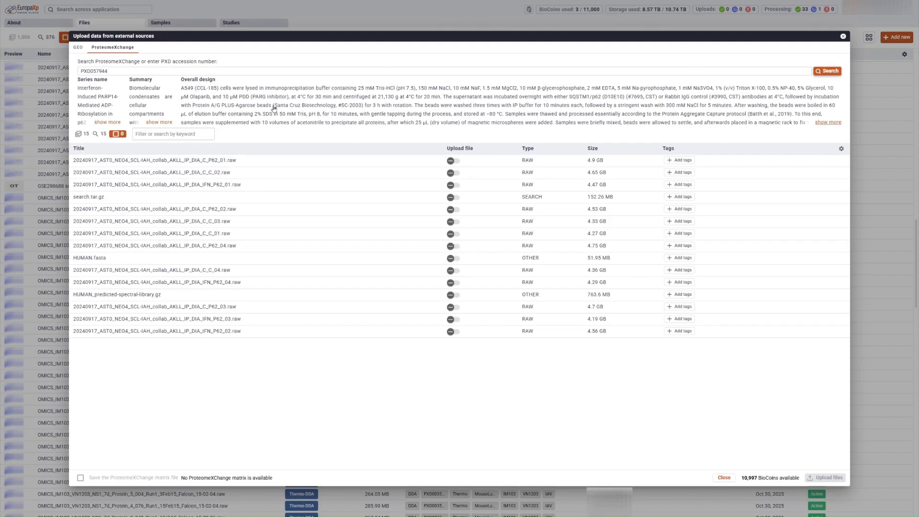
Step: Filter the PXD057944 file table to Type RAW and select all 12 RAW files
{"action": "left_click", "coordinate": [118, 124]}
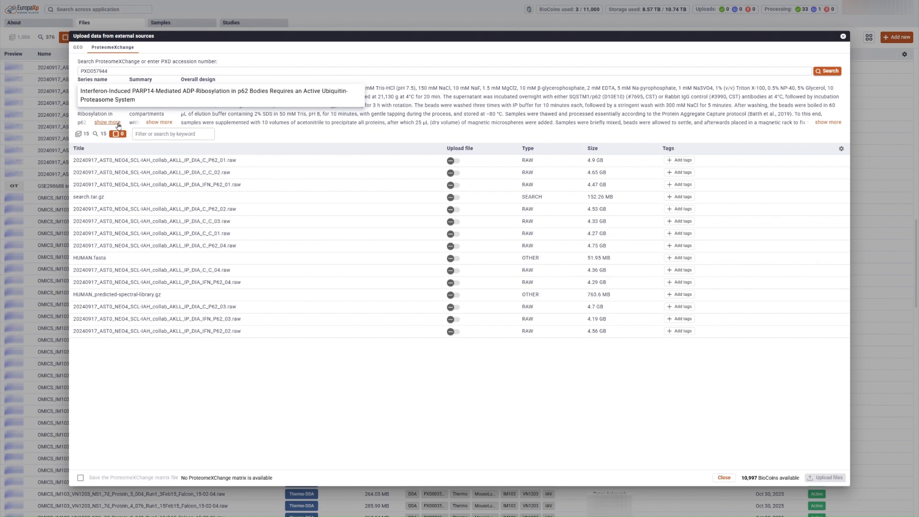
{"action": "left_click", "coordinate": [156, 136]}
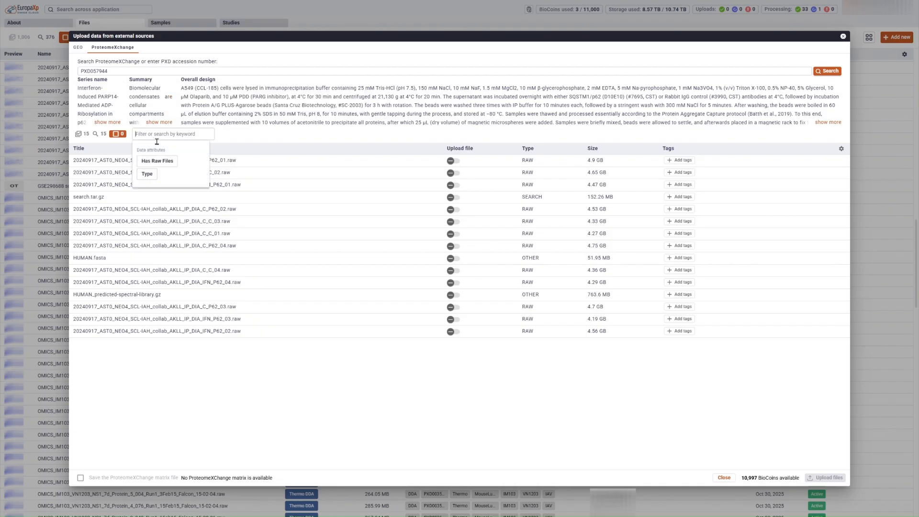
{"action": "left_click", "coordinate": [147, 174]}
{"action": "left_click", "coordinate": [166, 138]}
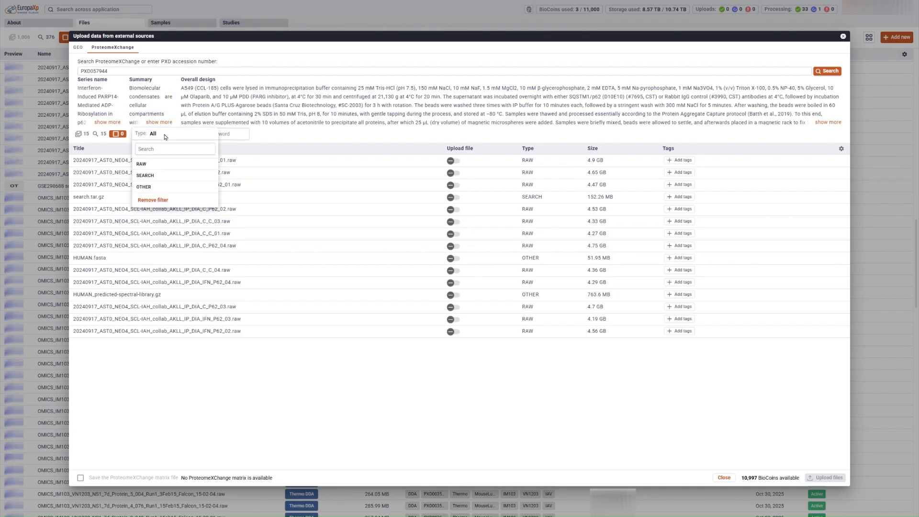
{"action": "left_click", "coordinate": [145, 164]}
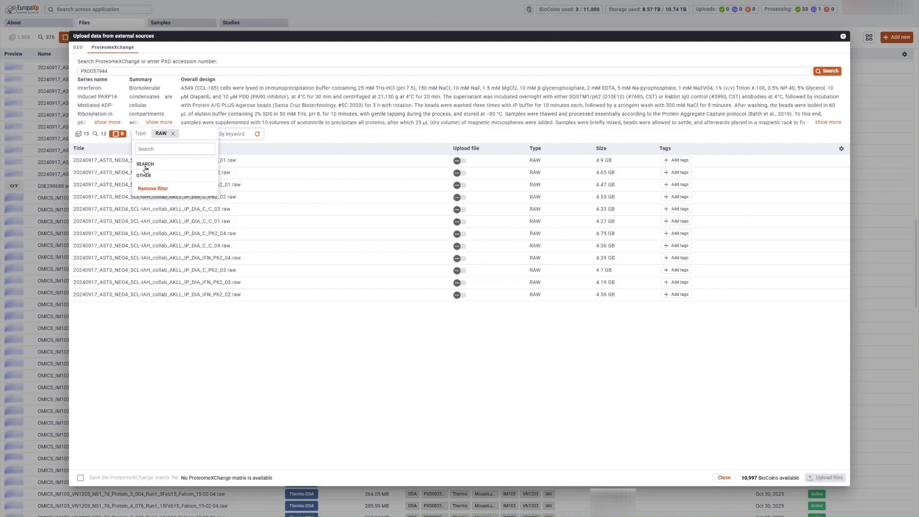
{"action": "left_click", "coordinate": [101, 135]}
{"action": "left_click", "coordinate": [102, 137]}
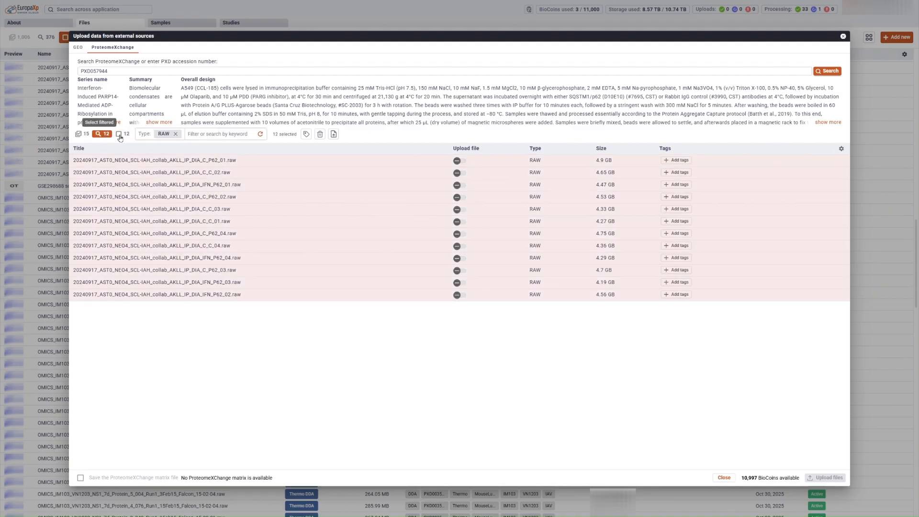
Step: Mark the 12 RAW files for upload, tag them PXD057944 and Demo, and upload
{"action": "left_click", "coordinate": [335, 135]}
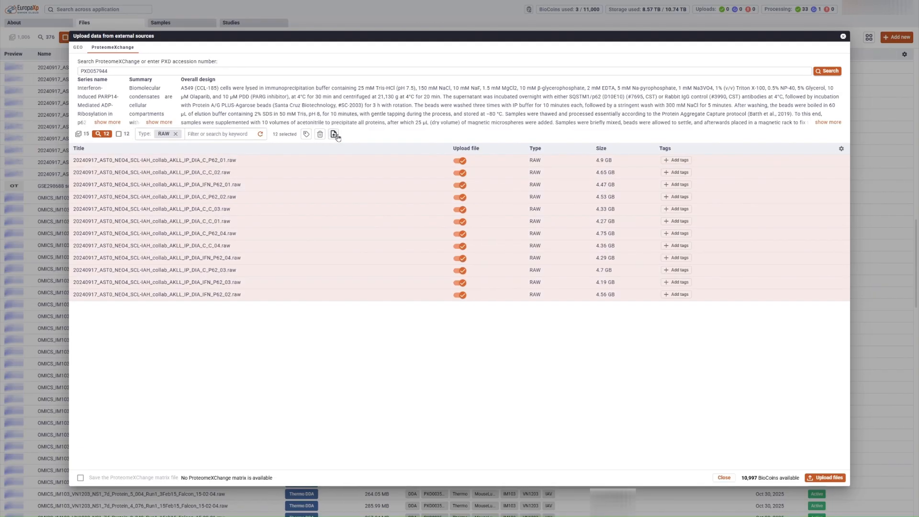
{"action": "left_click", "coordinate": [306, 135]}
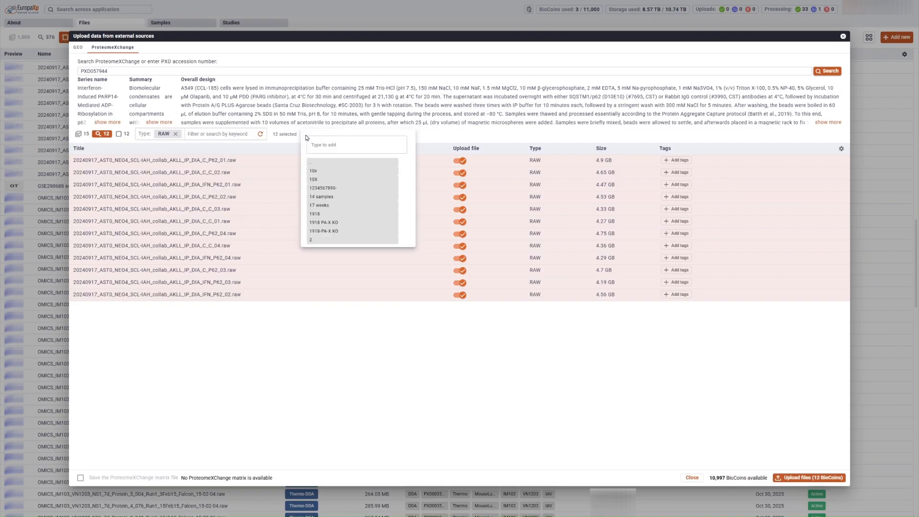
{"action": "type", "text": "PXD057944"}
{"action": "key", "text": "Return"}
{"action": "type", "text": "Demo"}
{"action": "key", "text": "Return"}
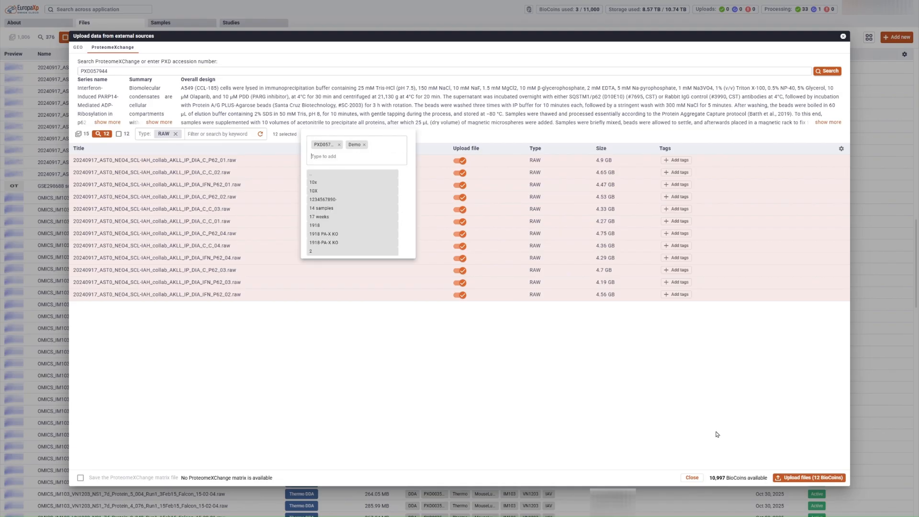
{"action": "left_click", "coordinate": [810, 478]}
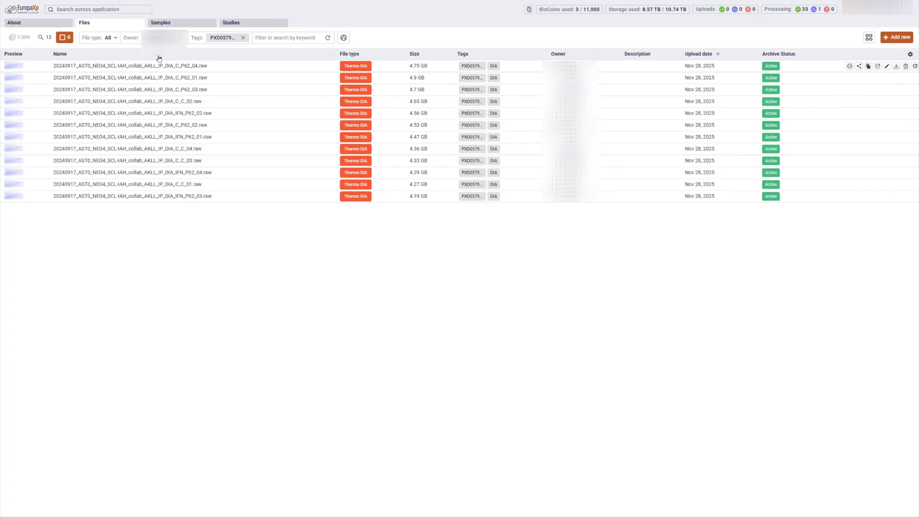
Step: Select all 12 filtered PXD057944 RAW files for DIA-NN sample creation
{"action": "left_click", "coordinate": [869, 38]}
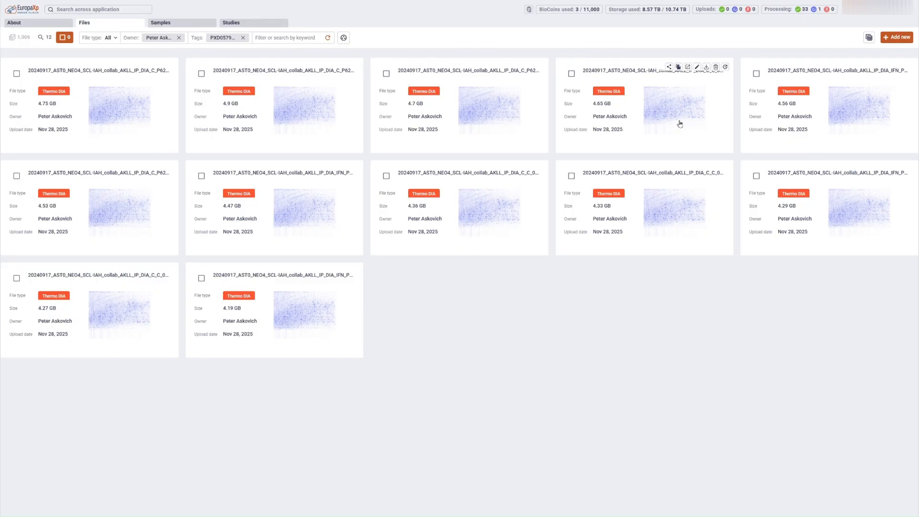
{"action": "left_click", "coordinate": [869, 39]}
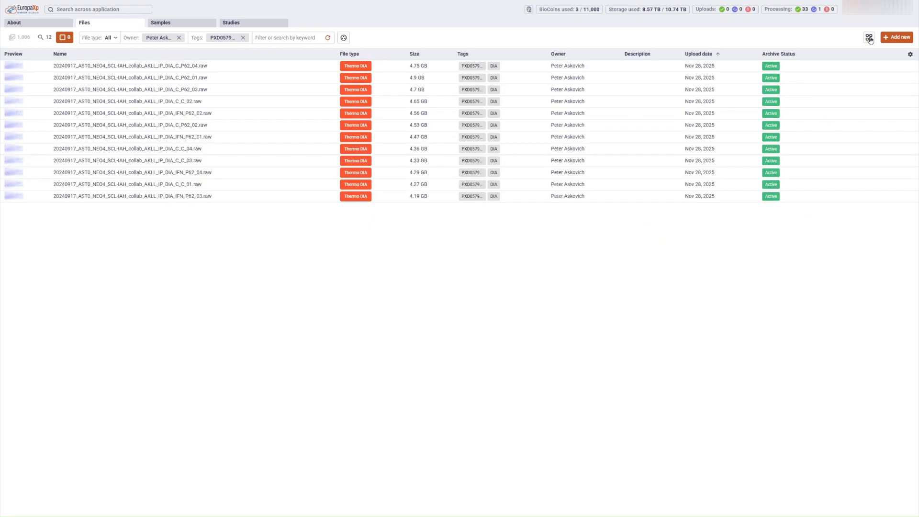
{"action": "left_click", "coordinate": [45, 38]}
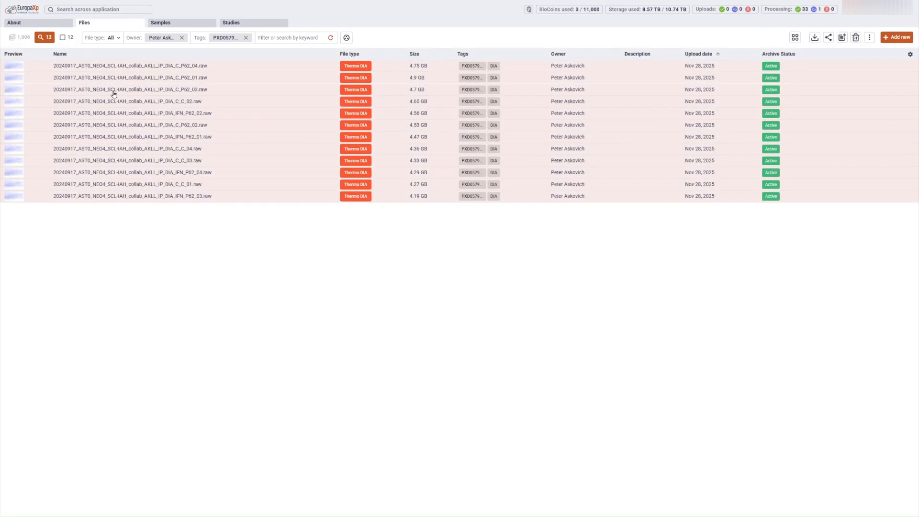
{"action": "left_click", "coordinate": [842, 38]}
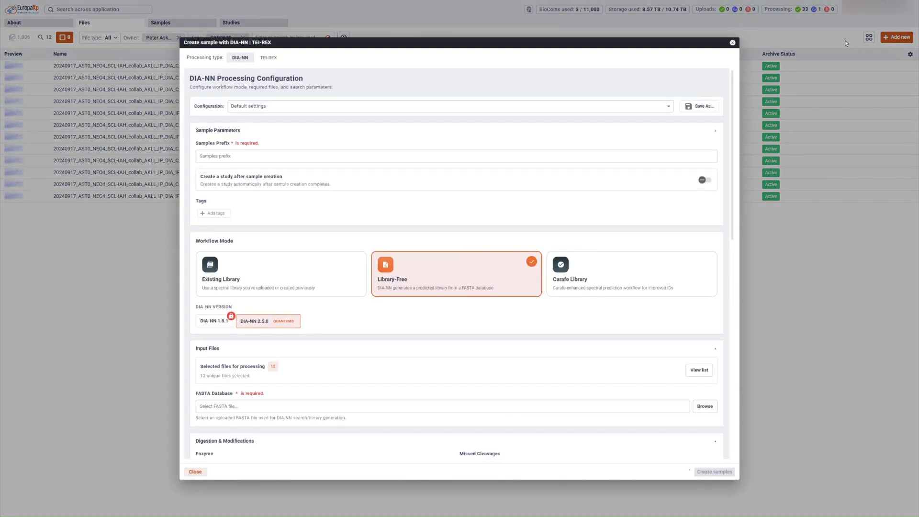
Step: Set the samples prefix to PXD057944 and create a study named PXD057944 afterwards
{"action": "left_click", "coordinate": [669, 106]}
{"action": "left_click", "coordinate": [670, 108]}
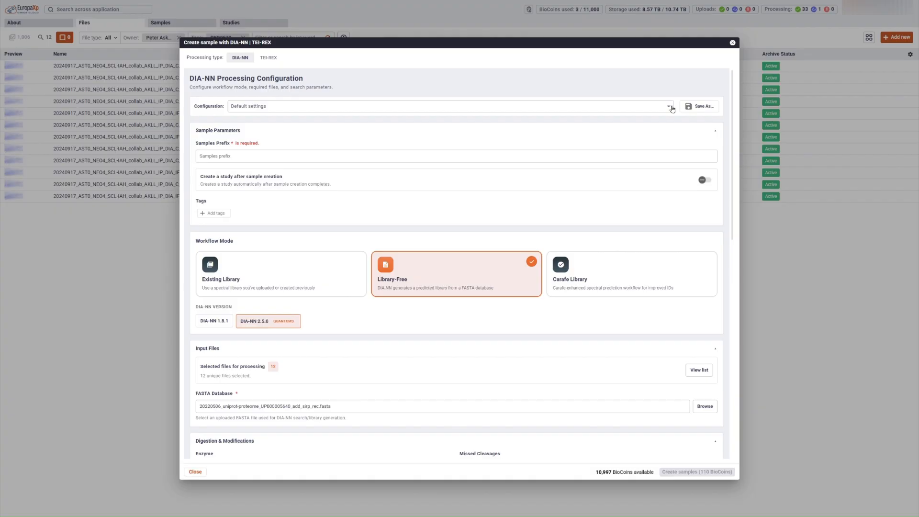
{"action": "left_click", "coordinate": [423, 163]}
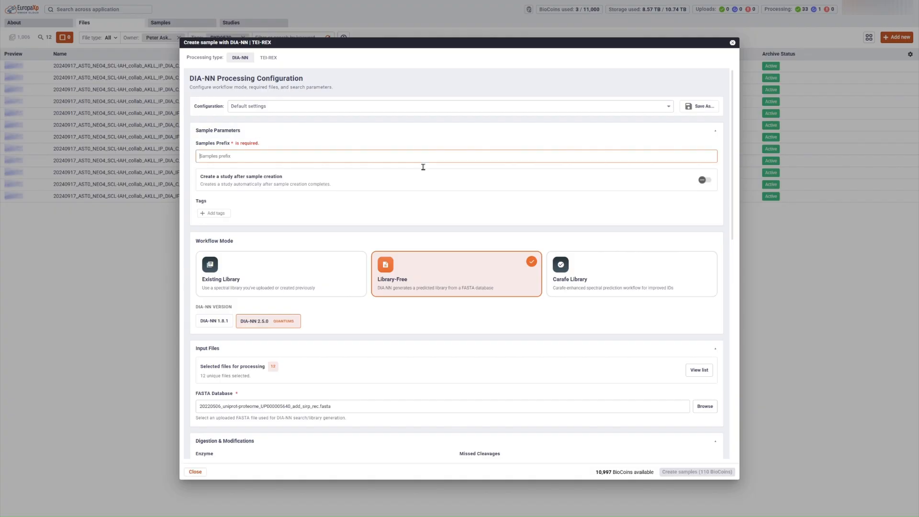
{"action": "type", "text": "PXD057944"}
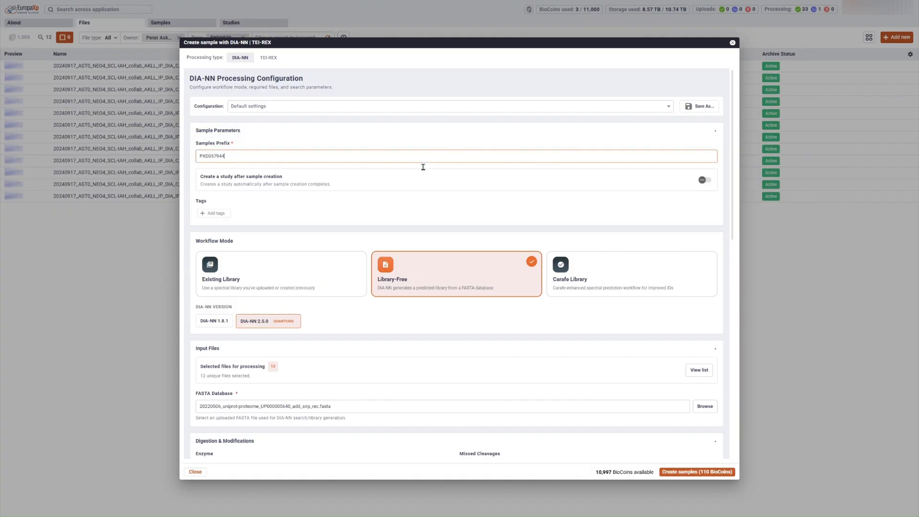
{"action": "left_click", "coordinate": [702, 180]}
{"action": "left_click", "coordinate": [268, 218]}
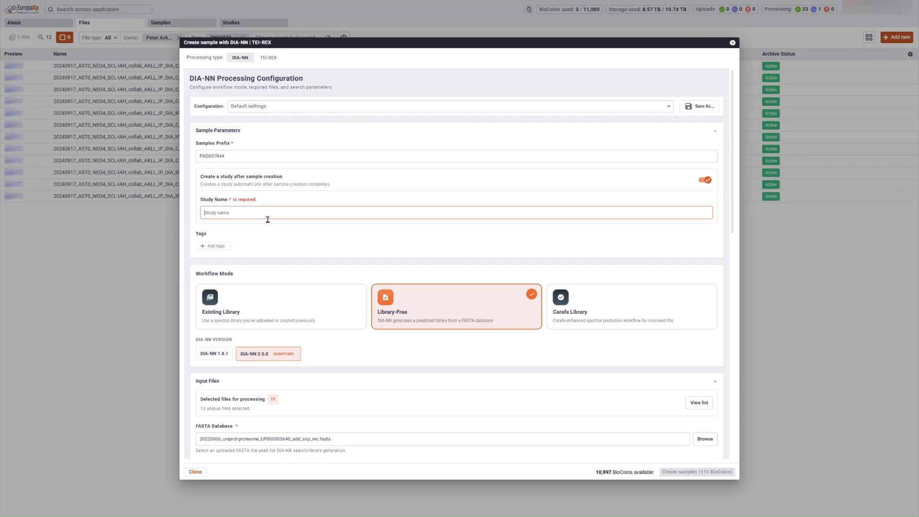
{"action": "type", "text": "PXD057944"}
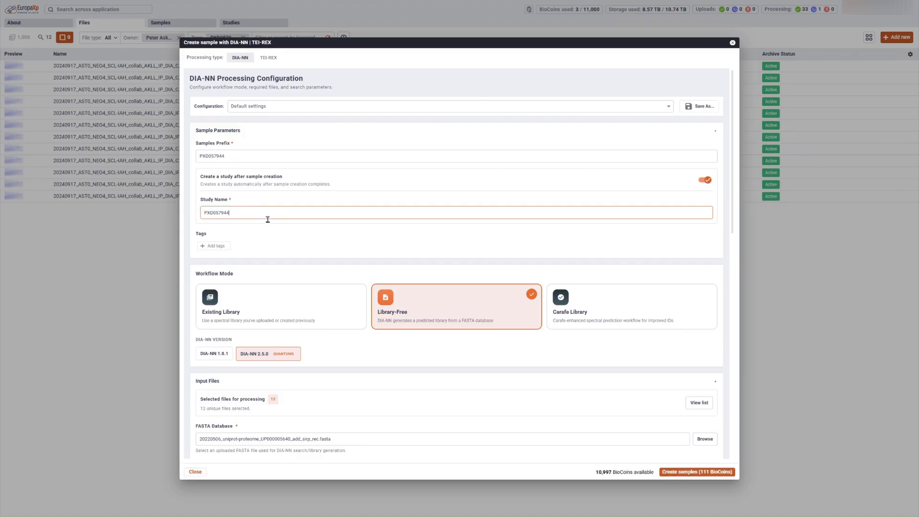
Step: Use the Carafe Library workflow with UP000005640_9606.fasta and create the samples
{"action": "left_click", "coordinate": [598, 321]}
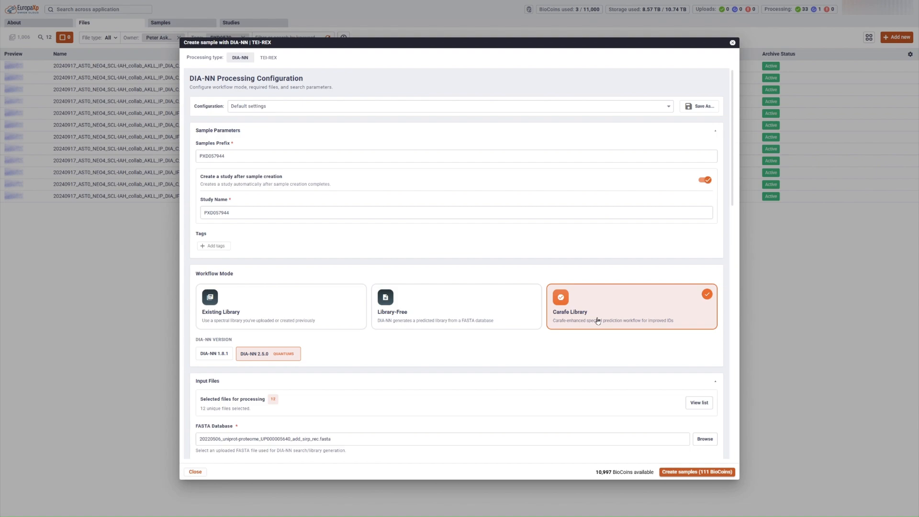
{"action": "scroll", "coordinate": [597, 321], "scroll_direction": "down", "scroll_amount": 3}
{"action": "left_click", "coordinate": [704, 332]}
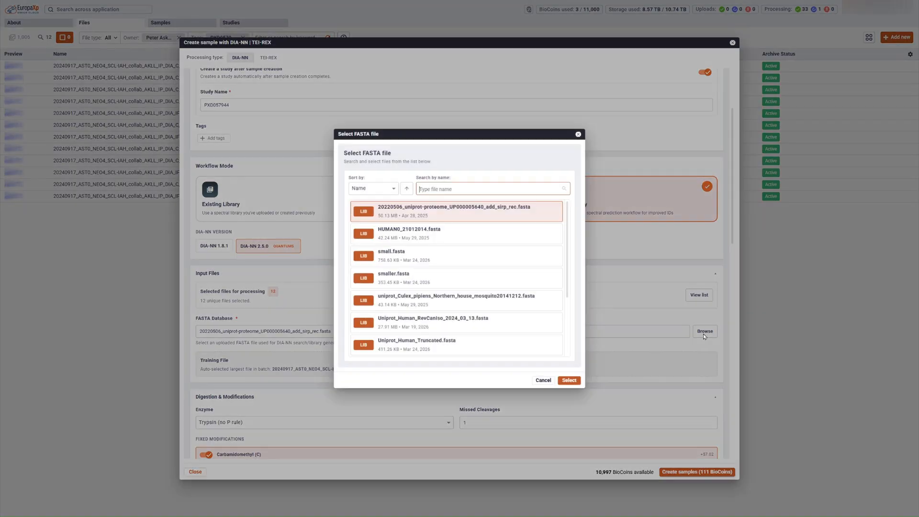
{"action": "scroll", "coordinate": [548, 279], "scroll_direction": "down", "scroll_amount": 3}
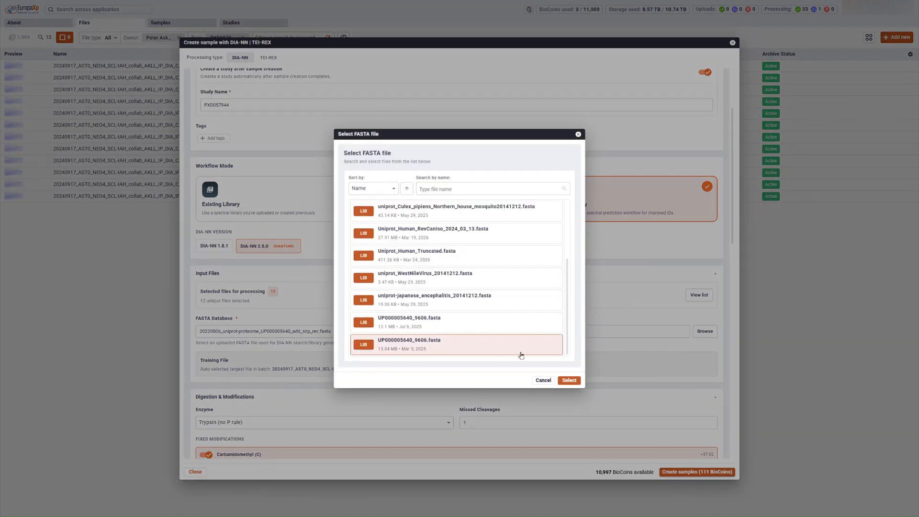
{"action": "left_click", "coordinate": [569, 381]}
{"action": "scroll", "coordinate": [569, 386], "scroll_direction": "down", "scroll_amount": 7}
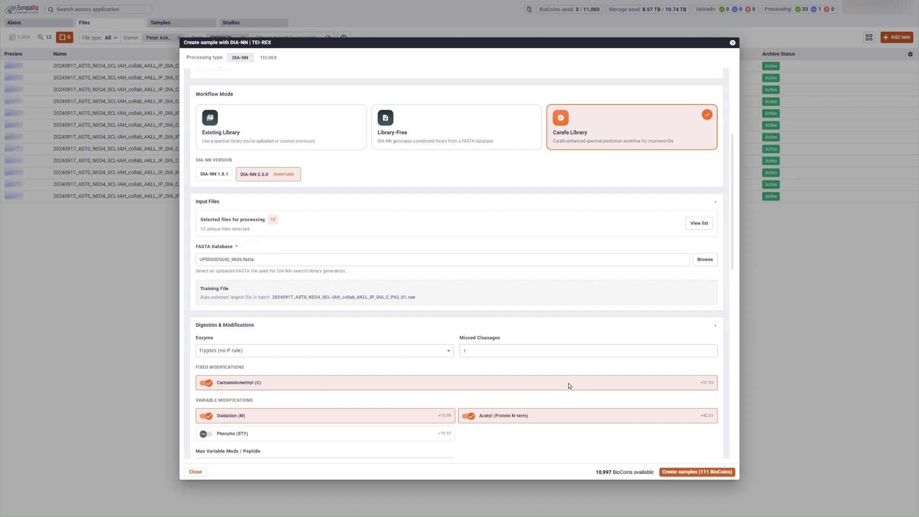
{"action": "scroll", "coordinate": [569, 385], "scroll_direction": "down", "scroll_amount": 3}
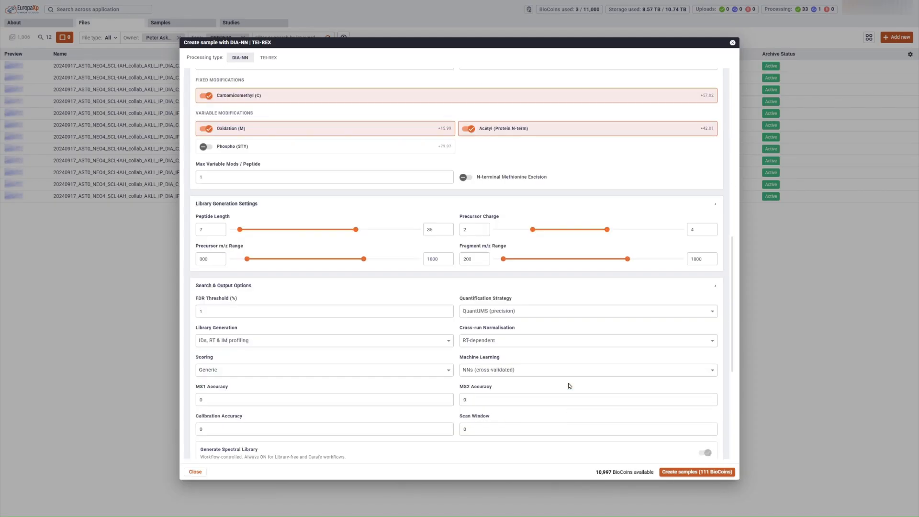
{"action": "scroll", "coordinate": [570, 386], "scroll_direction": "down", "scroll_amount": 7}
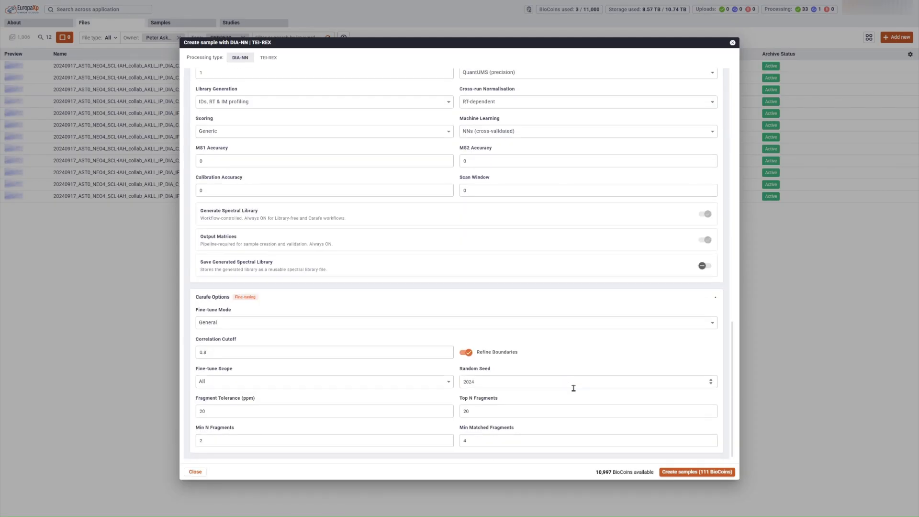
{"action": "left_click", "coordinate": [721, 472]}
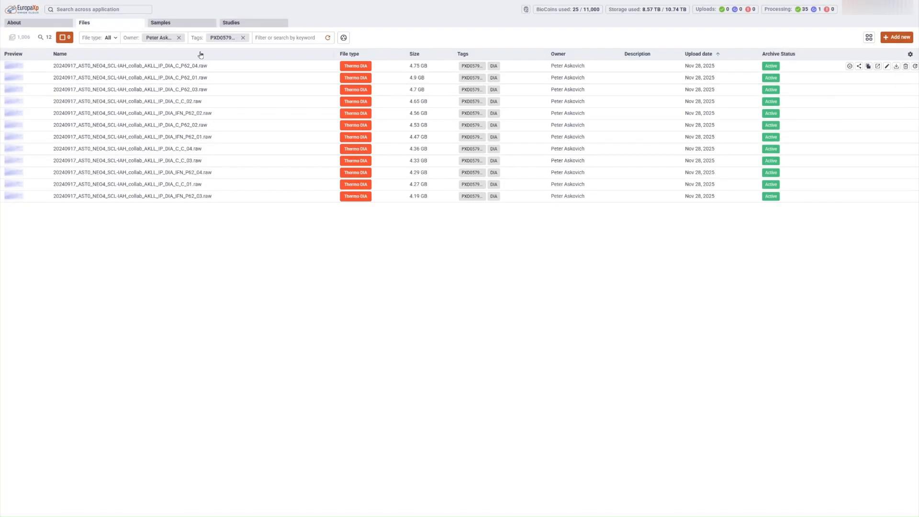
Step: Preview the PXD057944 sample heatmap with all rows fitted, then show the Studies list
{"action": "left_click", "coordinate": [185, 25]}
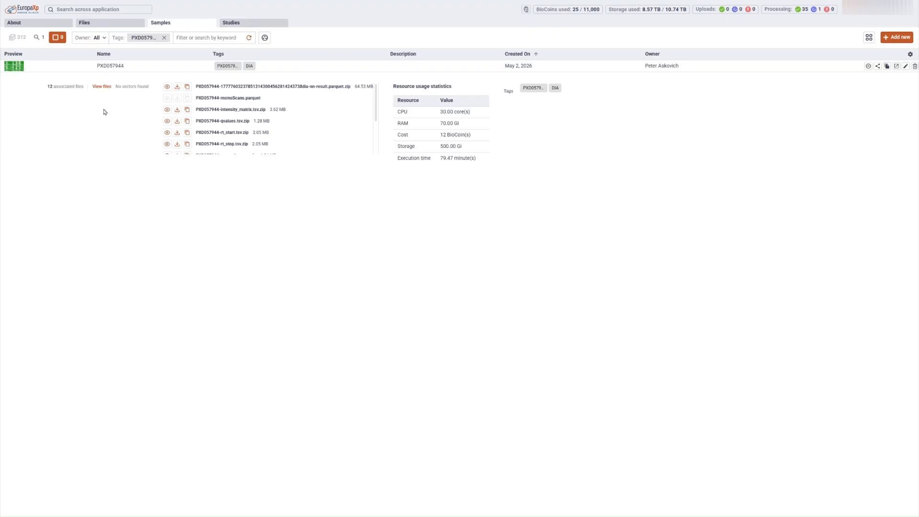
{"action": "left_click", "coordinate": [14, 68]}
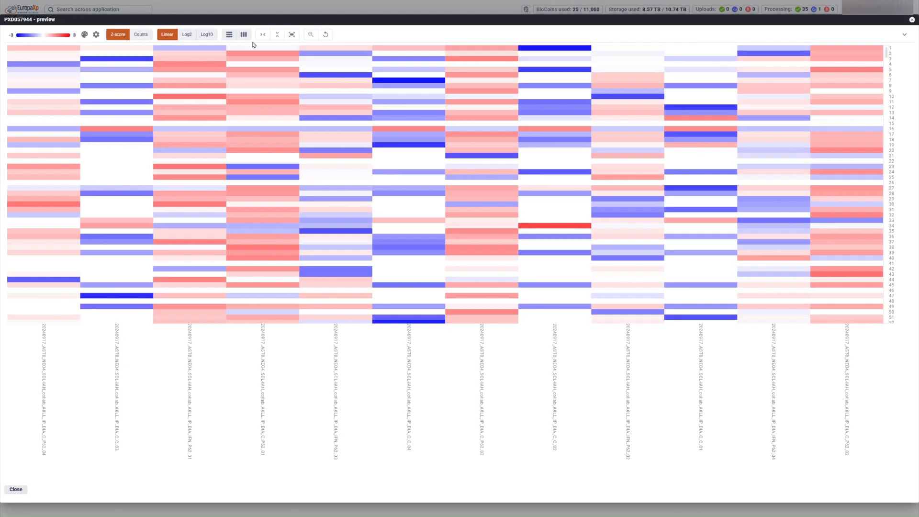
{"action": "left_click", "coordinate": [299, 38]}
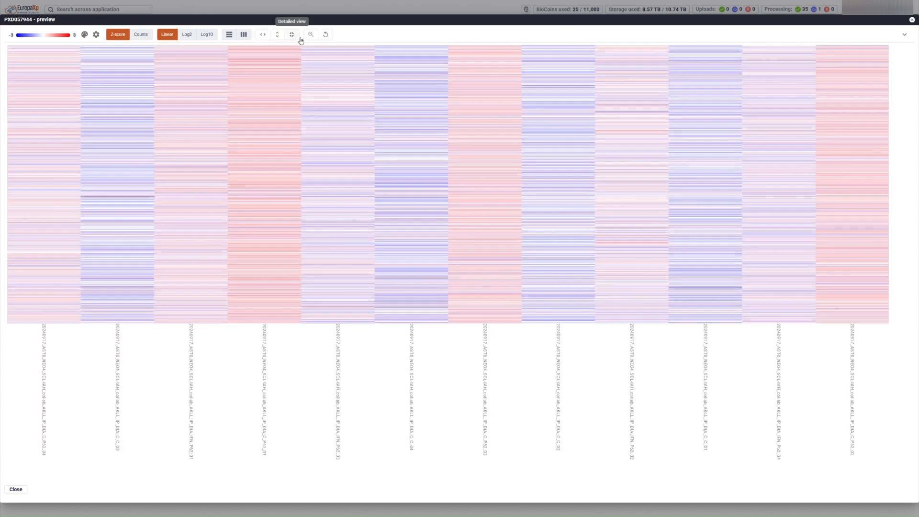
{"action": "left_click", "coordinate": [16, 489]}
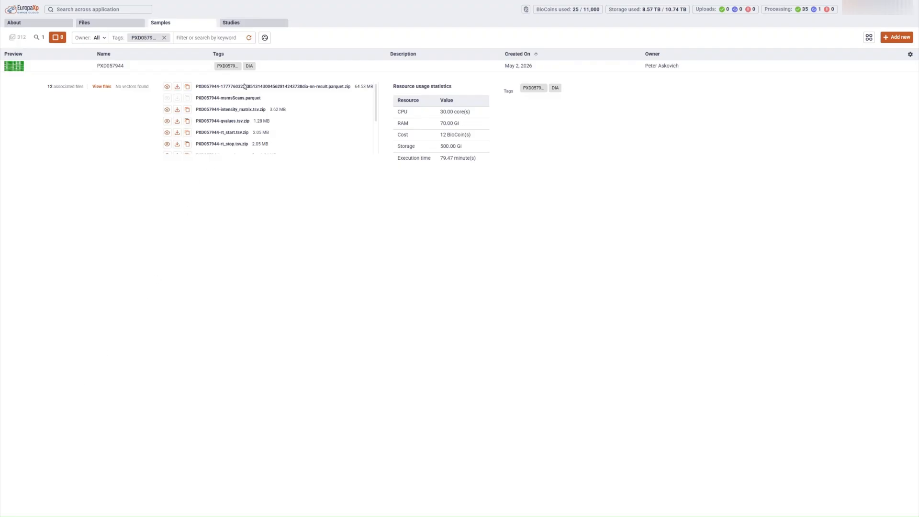
{"action": "left_click", "coordinate": [250, 24]}
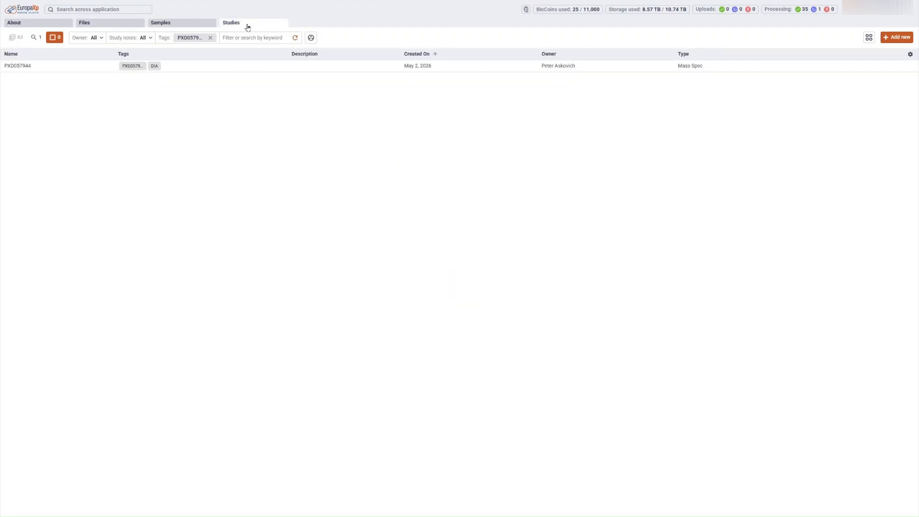
Step: Open the PXD057944 Mass Spec study from the Studies list
{"action": "double_click", "coordinate": [236, 70]}
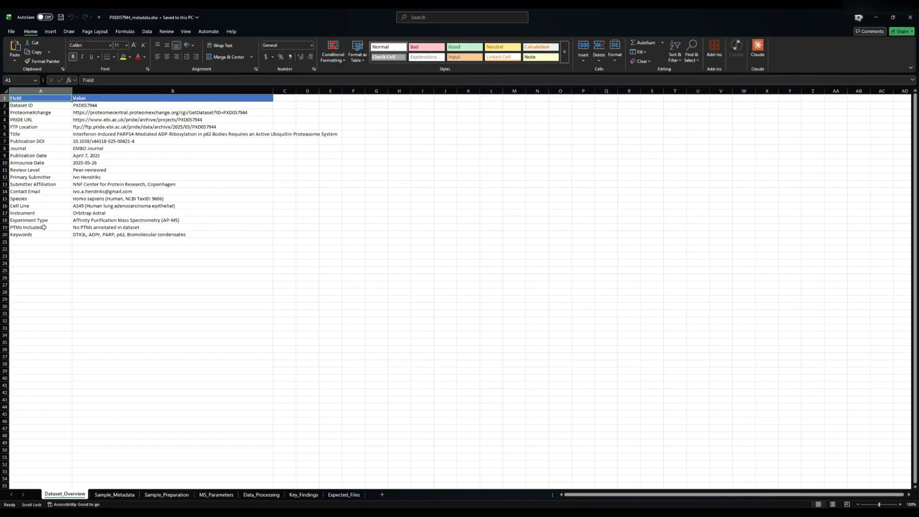
Step: Step through the Sample_Metadata, Sample_Preparation, MS_Parameters, Data_Processing and Key_Findings sheets
{"action": "left_click", "coordinate": [119, 495]}
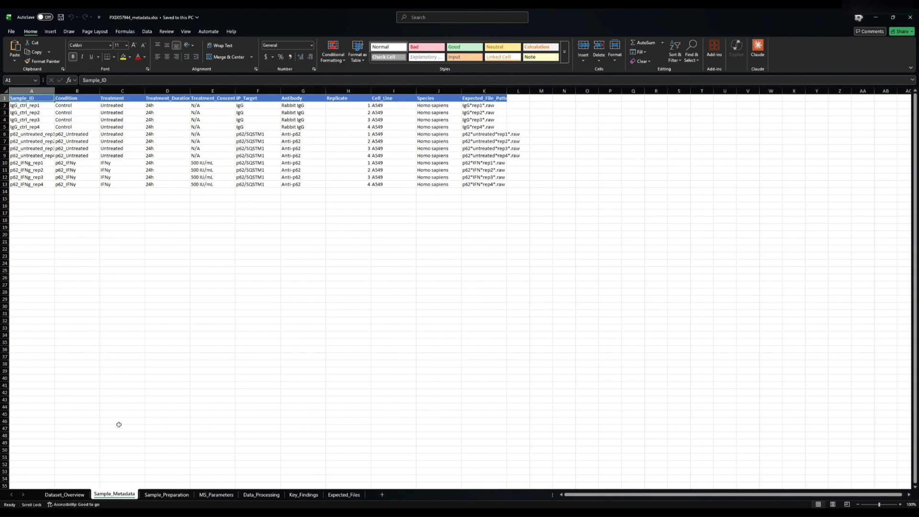
{"action": "left_click", "coordinate": [170, 494]}
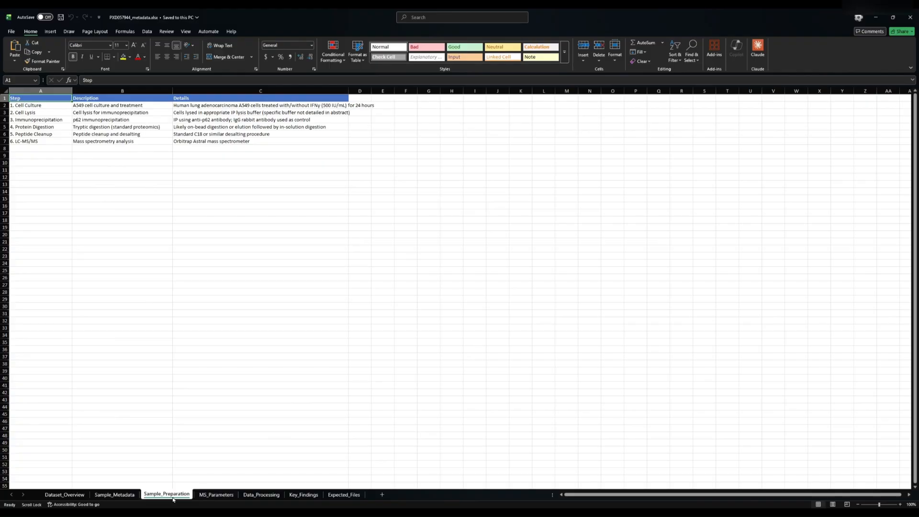
{"action": "left_click", "coordinate": [216, 495]}
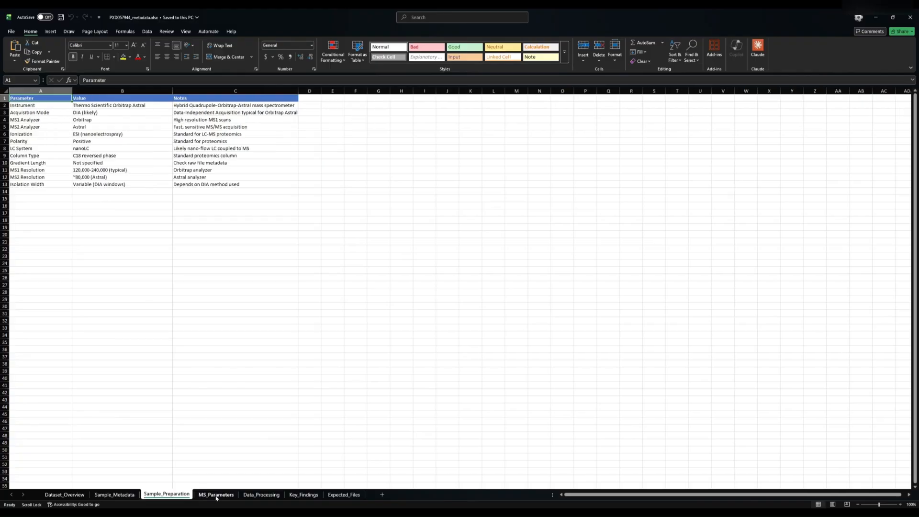
{"action": "left_click", "coordinate": [263, 496]}
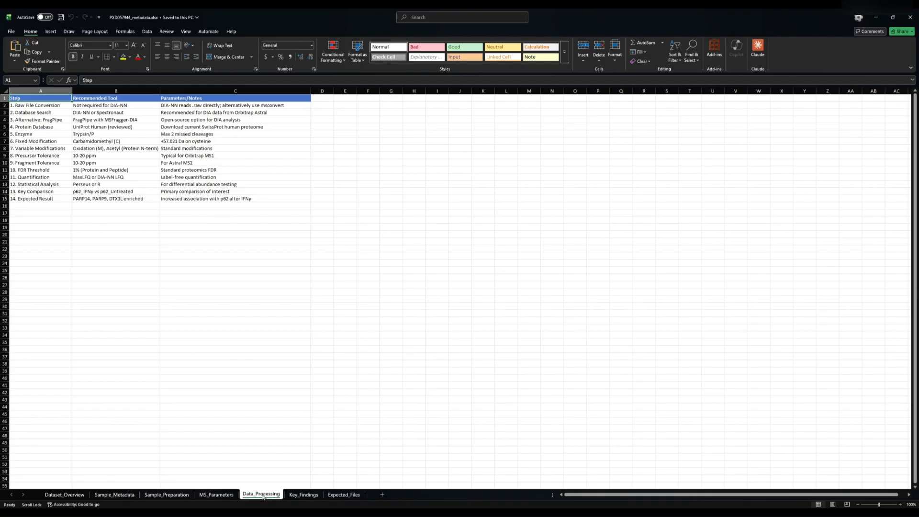
{"action": "left_click", "coordinate": [298, 496]}
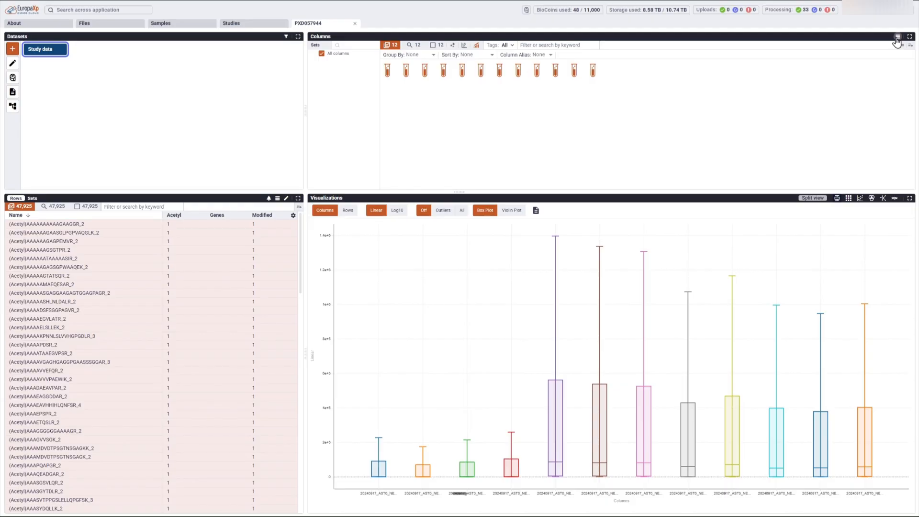
Step: Import PXD057944_metadata_v2.csv, match Name to Raw_File, include all columns, and apply the merge
{"action": "left_click", "coordinate": [898, 37]}
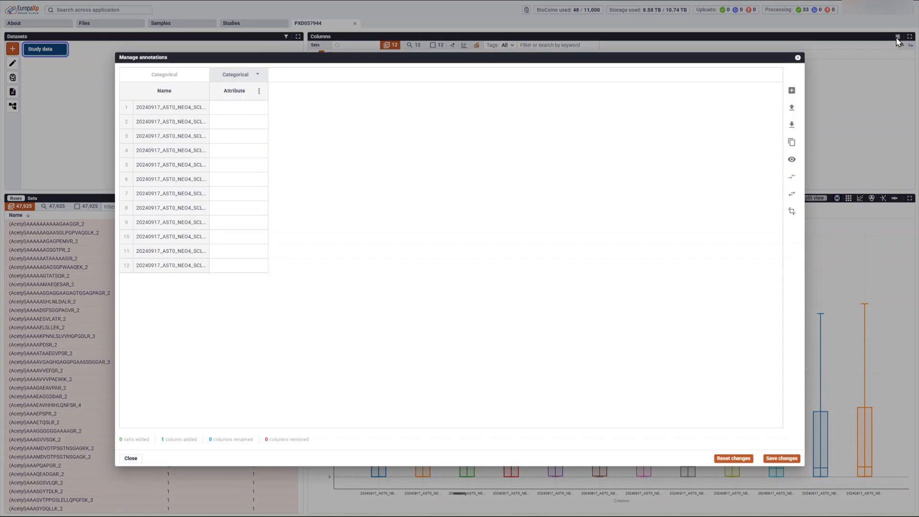
{"action": "left_click", "coordinate": [791, 107]}
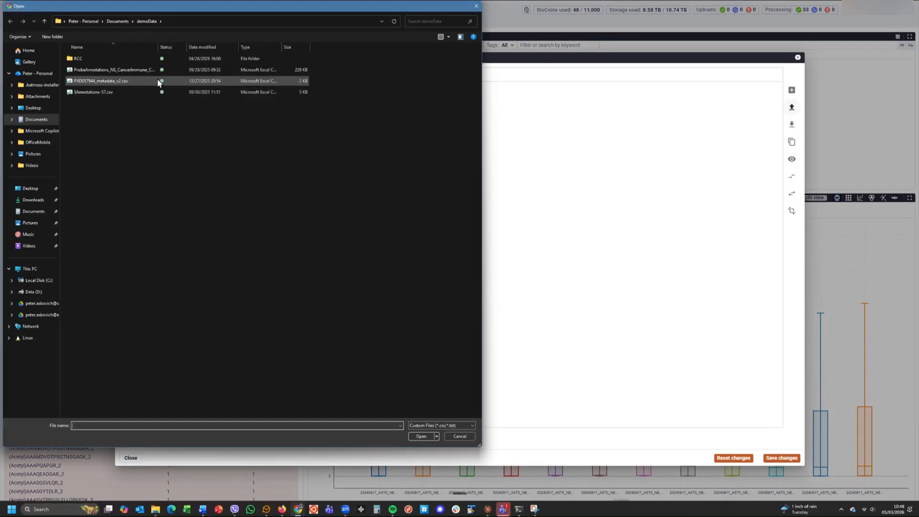
{"action": "left_click", "coordinate": [110, 82]}
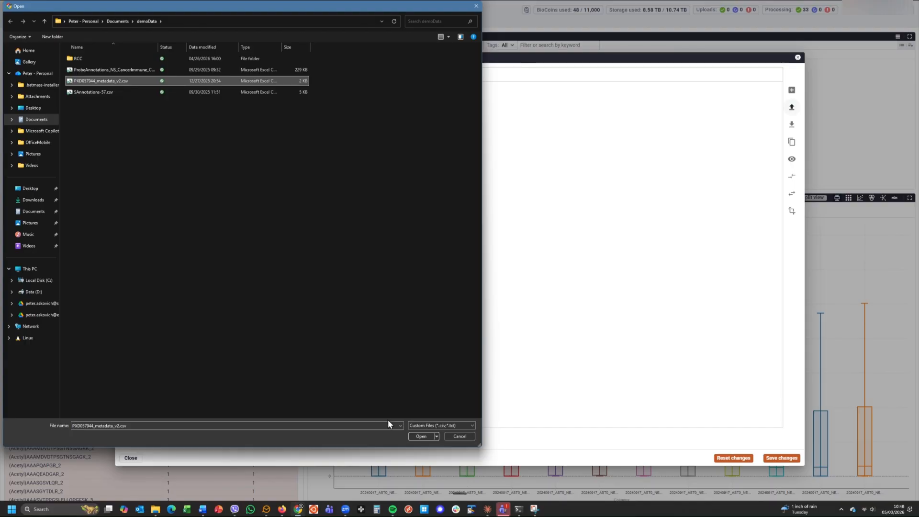
{"action": "left_click", "coordinate": [421, 436]}
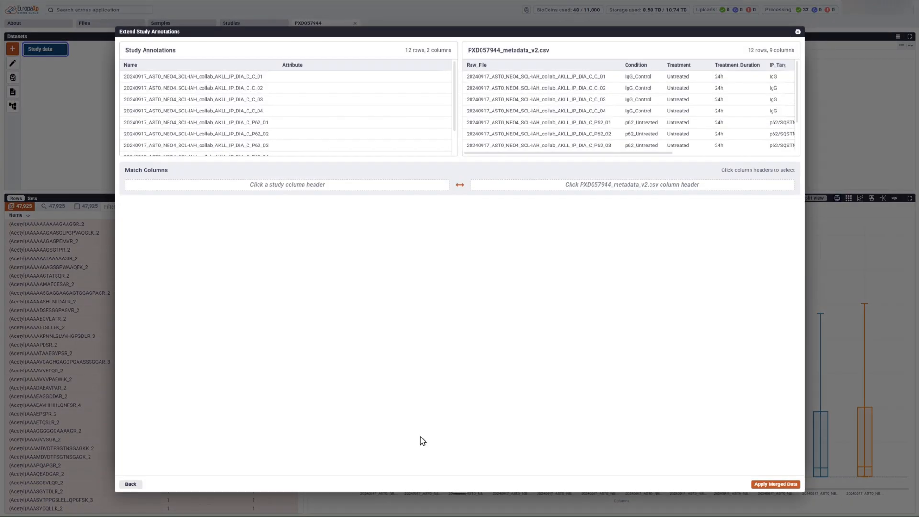
{"action": "left_click", "coordinate": [263, 71]}
{"action": "left_click", "coordinate": [515, 66]}
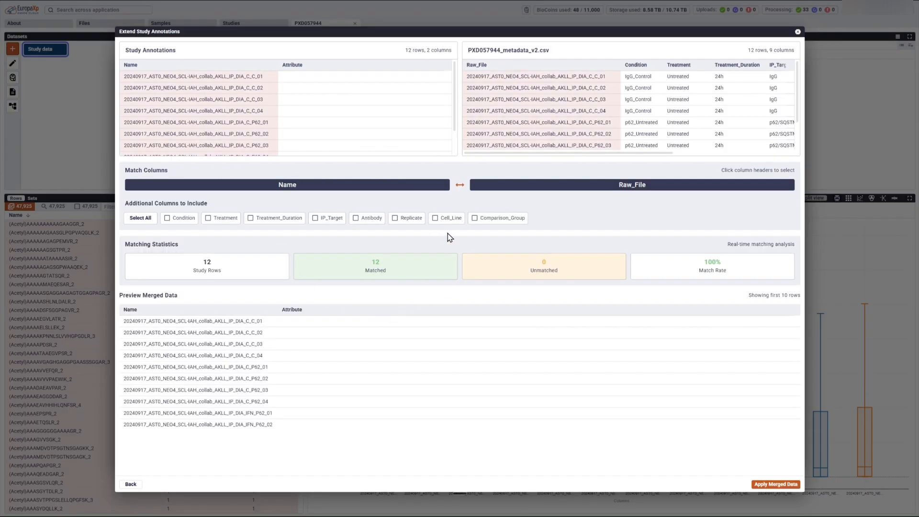
{"action": "left_click", "coordinate": [142, 220]}
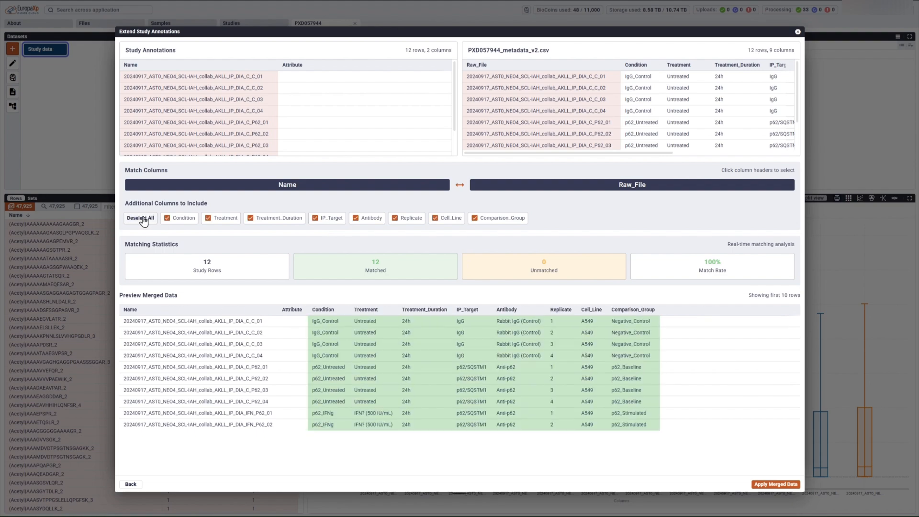
{"action": "left_click", "coordinate": [776, 484]}
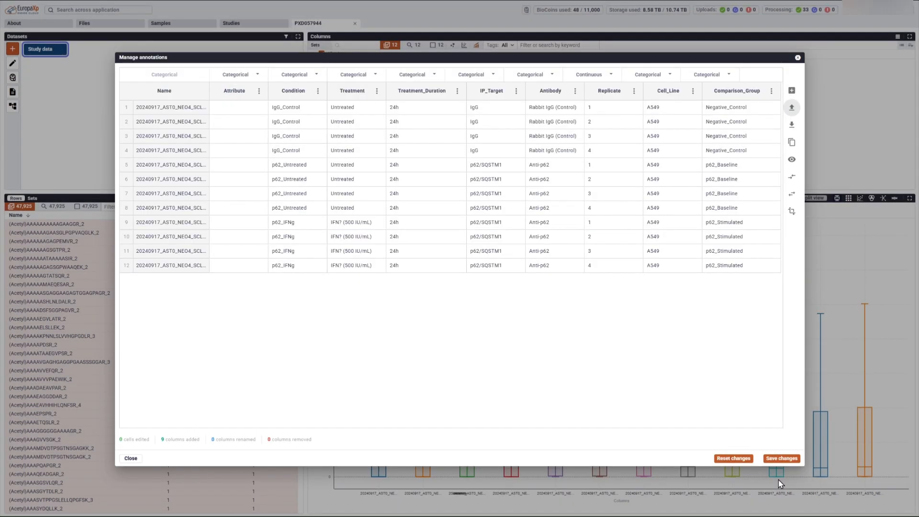
Step: Save the merged column annotations and group the sample columns by Condition
{"action": "left_click", "coordinate": [781, 459]}
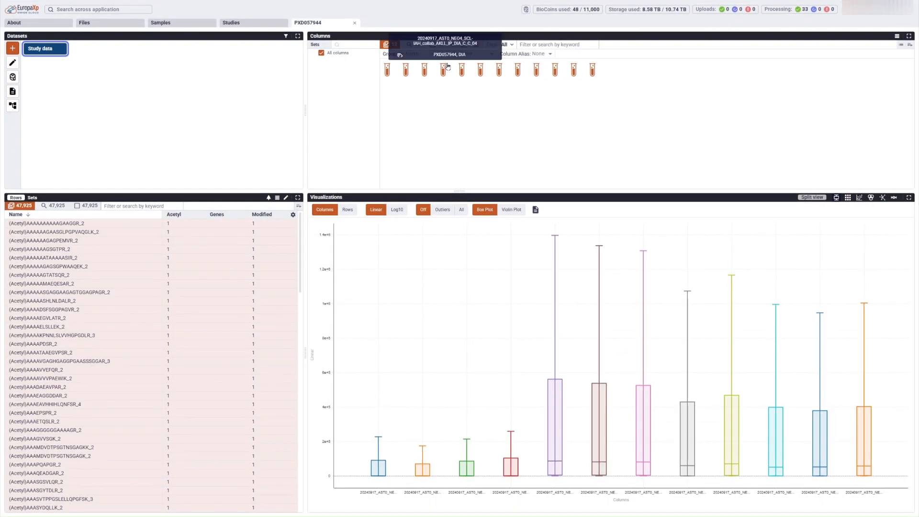
{"action": "left_click", "coordinate": [434, 55]}
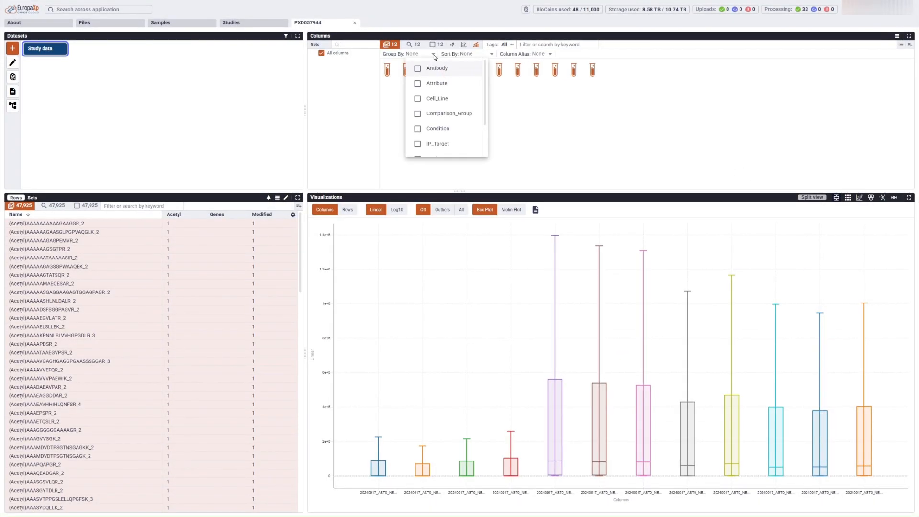
{"action": "left_click", "coordinate": [417, 128]}
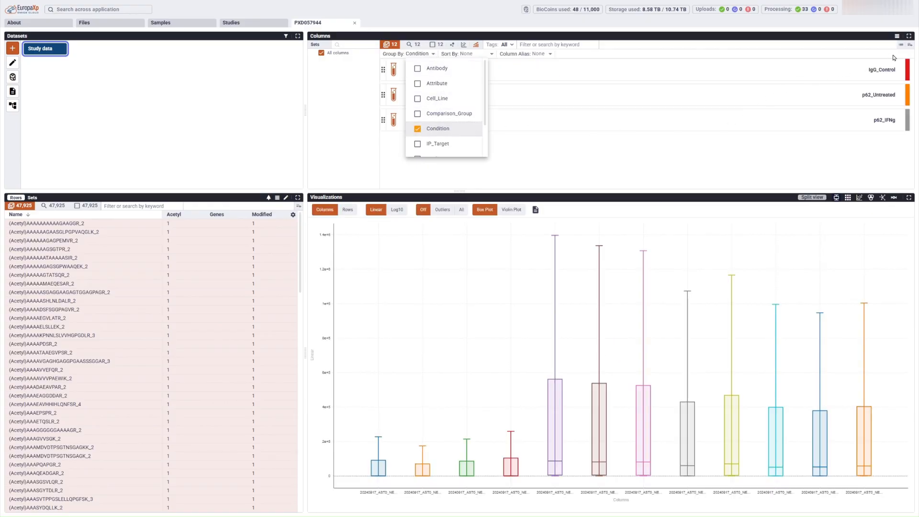
Step: Create a new column set named 'By Condition' from the condition grouping
{"action": "left_click", "coordinate": [911, 45]}
{"action": "left_click", "coordinate": [911, 46]}
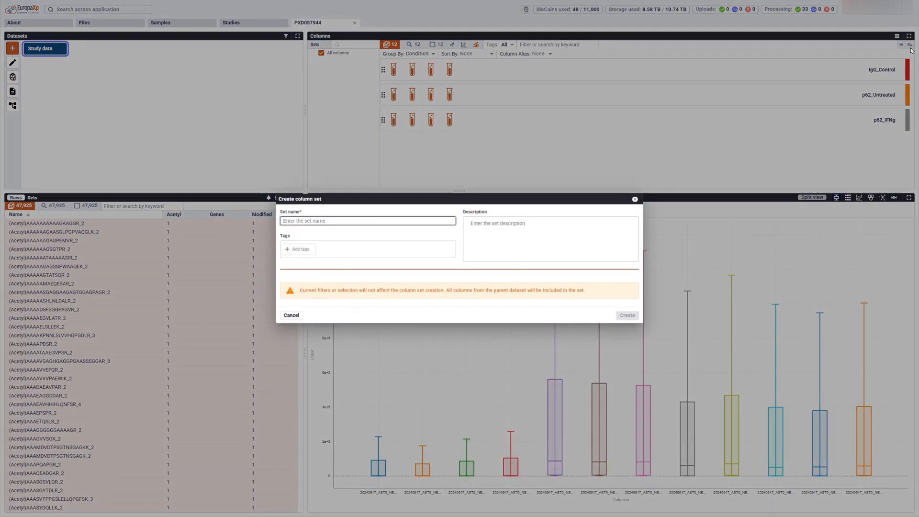
{"action": "type", "text": "By Condition"}
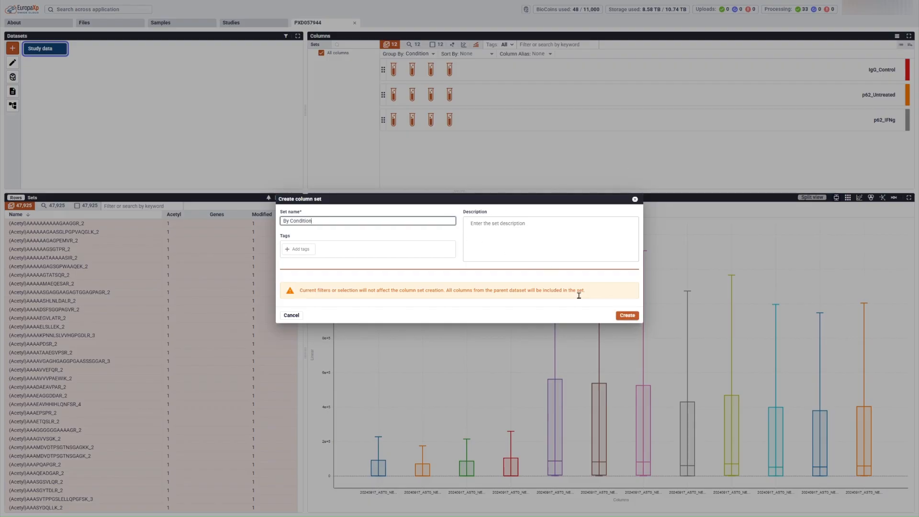
{"action": "left_click", "coordinate": [627, 315]}
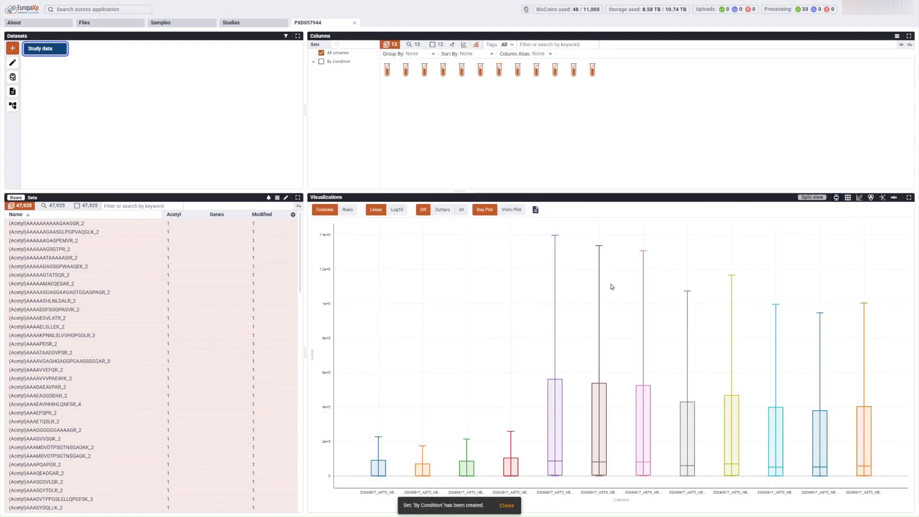
Step: Show only the By Condition set as an all-column correlation view
{"action": "left_click", "coordinate": [322, 62]}
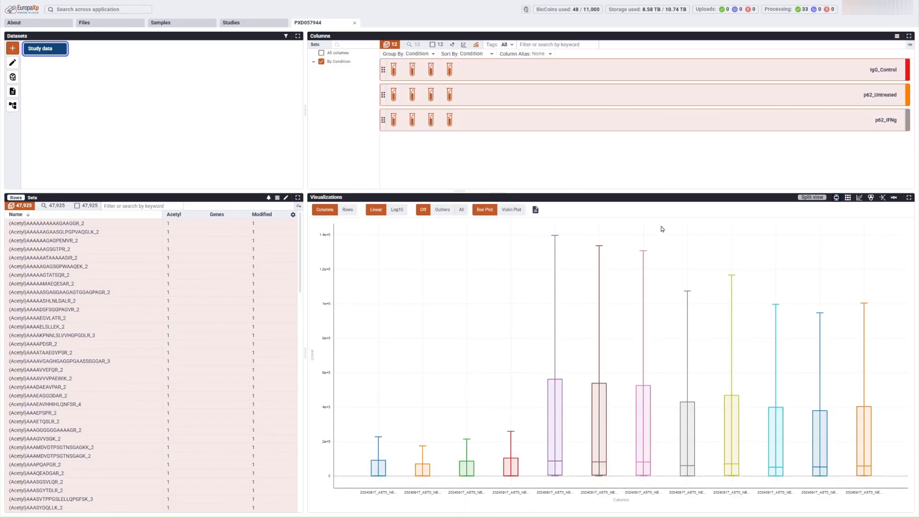
{"action": "left_click", "coordinate": [859, 198]}
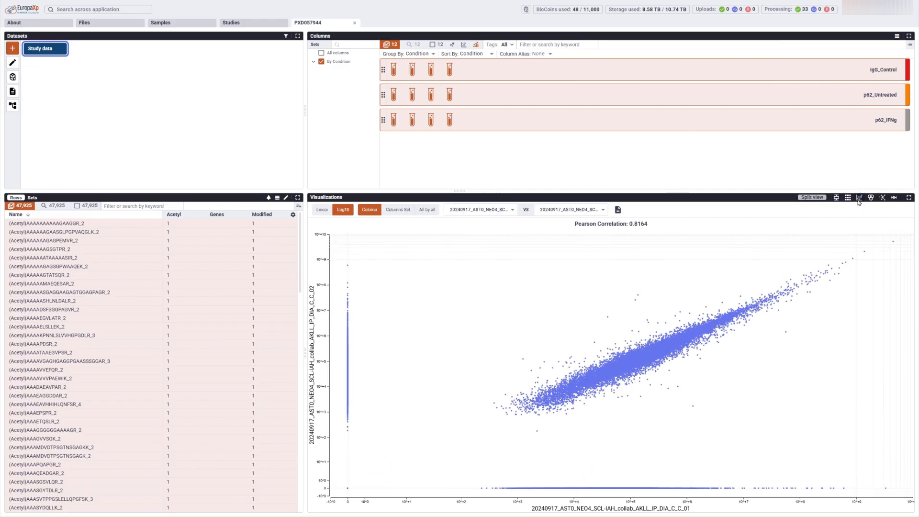
{"action": "left_click", "coordinate": [432, 212]}
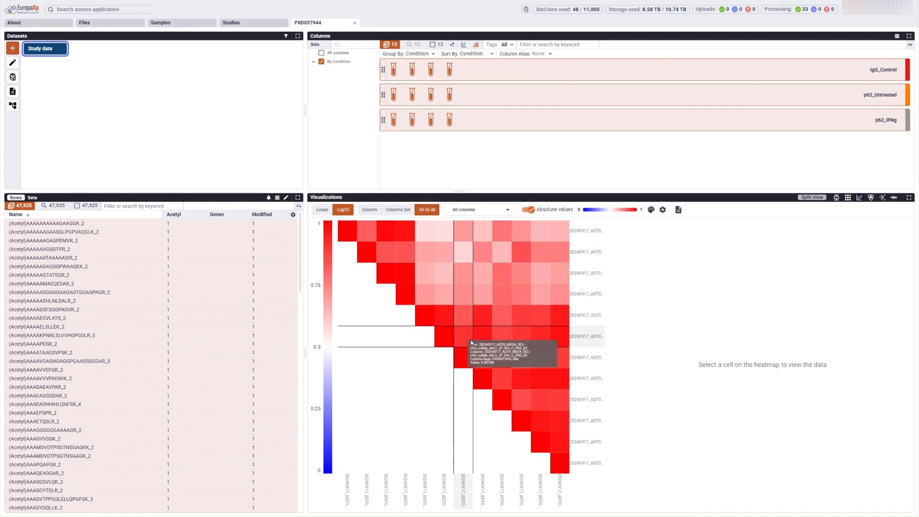
Step: Inspect two sample-pair correlation scatters, then display the samples as box plots
{"action": "left_click", "coordinate": [475, 292]}
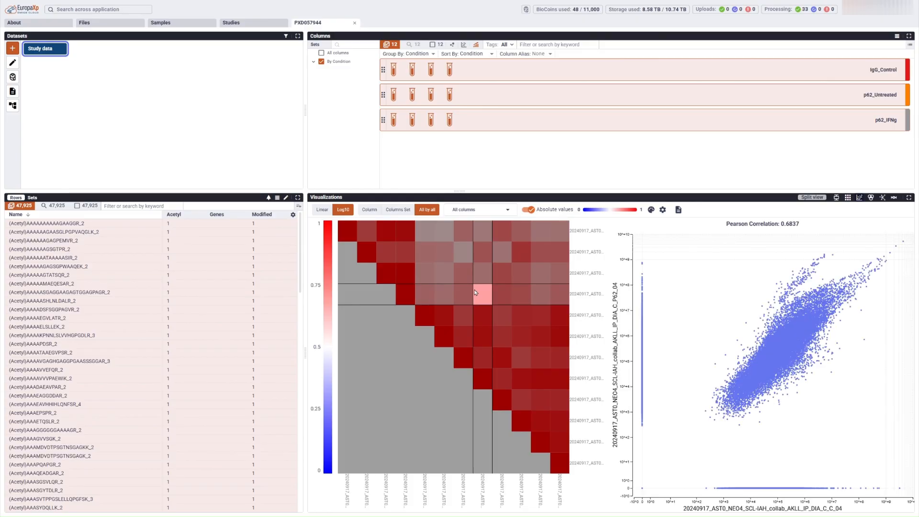
{"action": "left_click", "coordinate": [481, 314]}
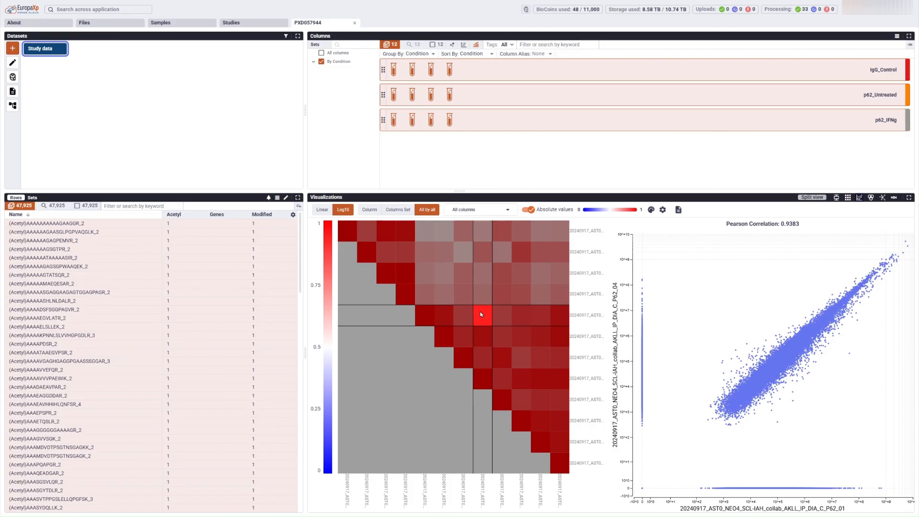
{"action": "left_click", "coordinate": [860, 197]}
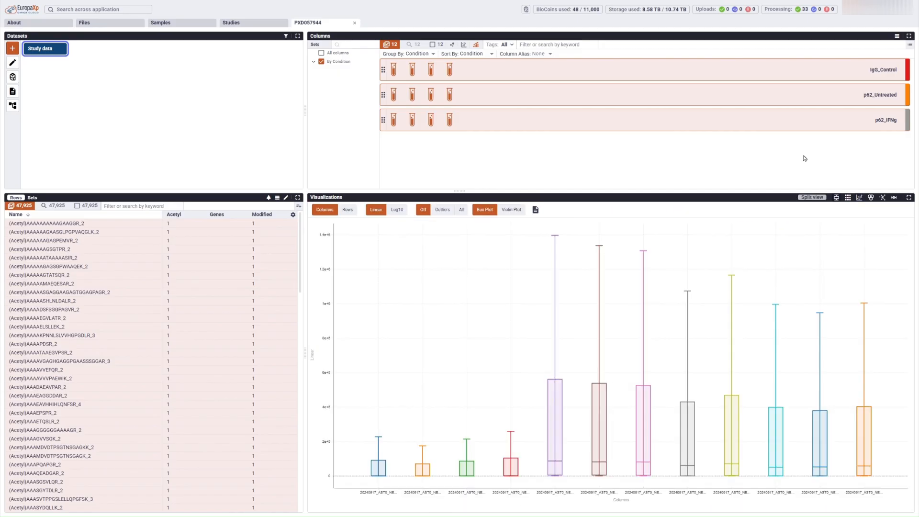
Step: Filter the sample columns by keyword 'p62' down to the 8 matching columns
{"action": "left_click", "coordinate": [559, 49]}
{"action": "type", "text": "p62"}
{"action": "key", "text": "Return"}
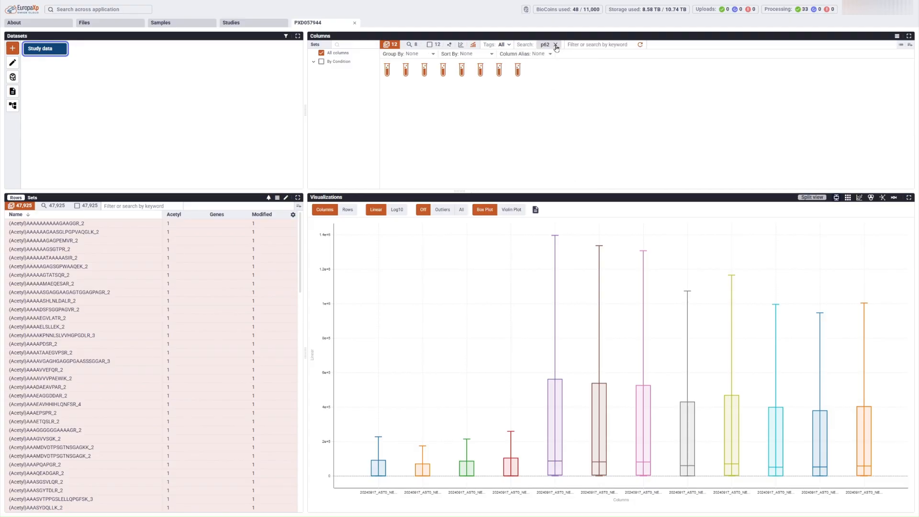
{"action": "left_click", "coordinate": [412, 45]}
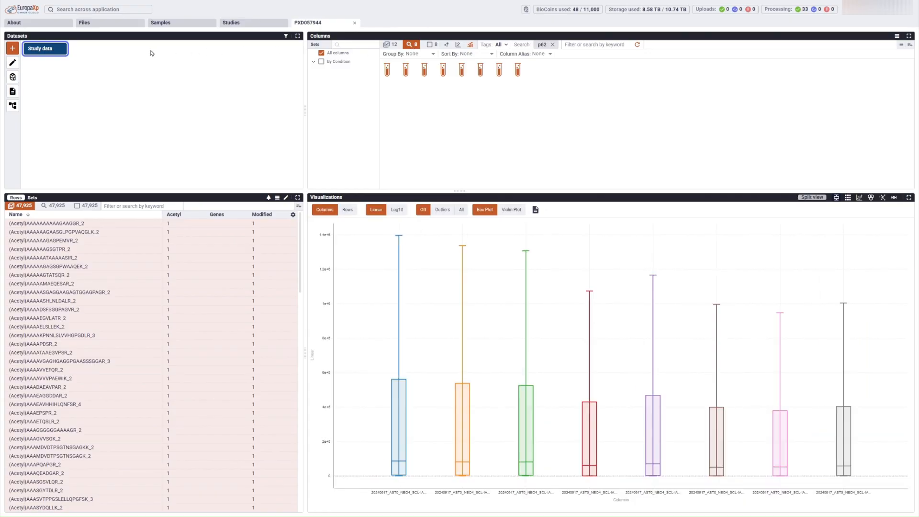
Step: Save the selection as a Data Filtering by Selection sub-set named 'p62 Only' and open it
{"action": "left_click", "coordinate": [12, 49]}
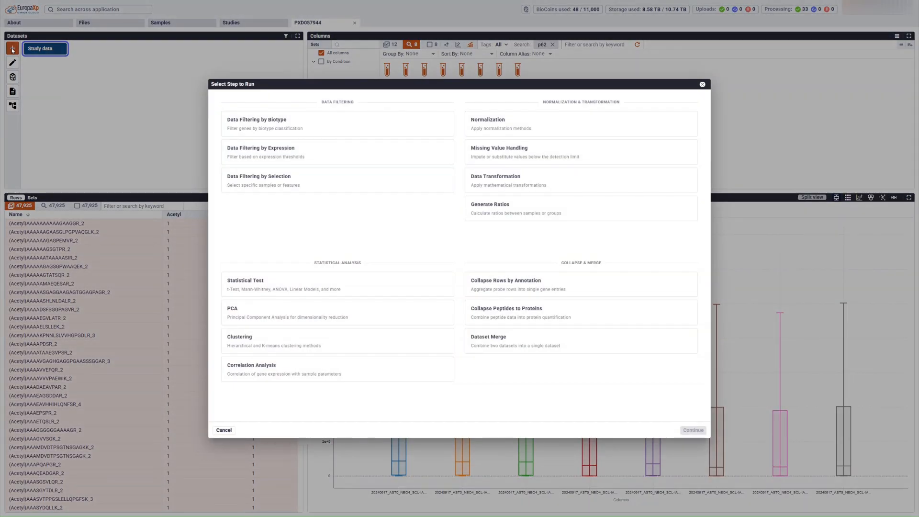
{"action": "left_click", "coordinate": [244, 181]}
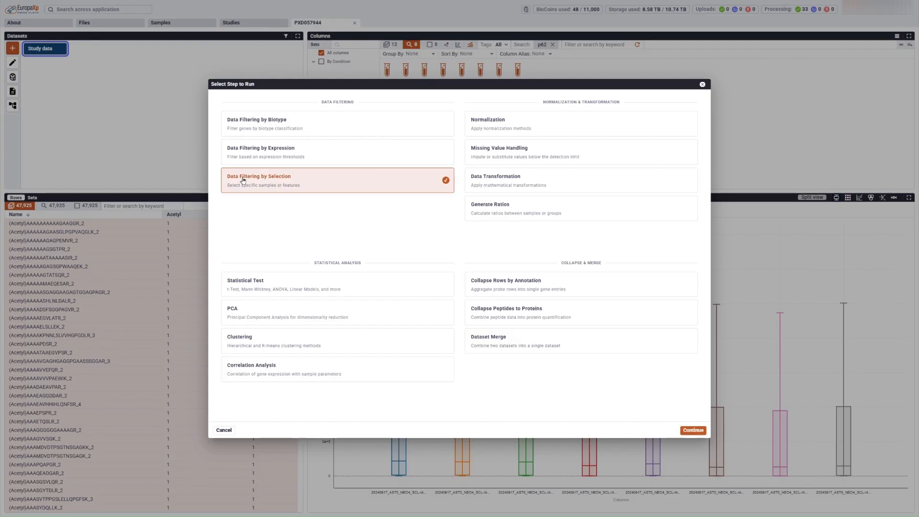
{"action": "left_click", "coordinate": [694, 430]}
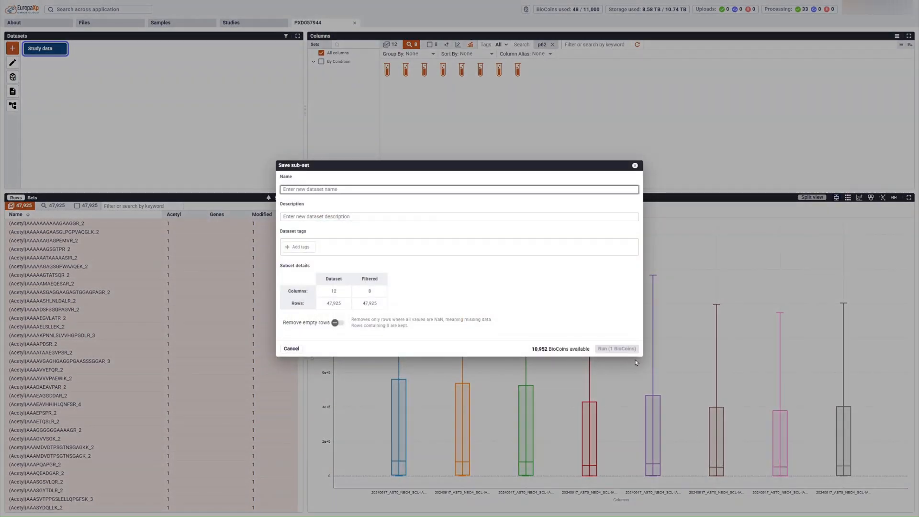
{"action": "type", "text": "p62 Only"}
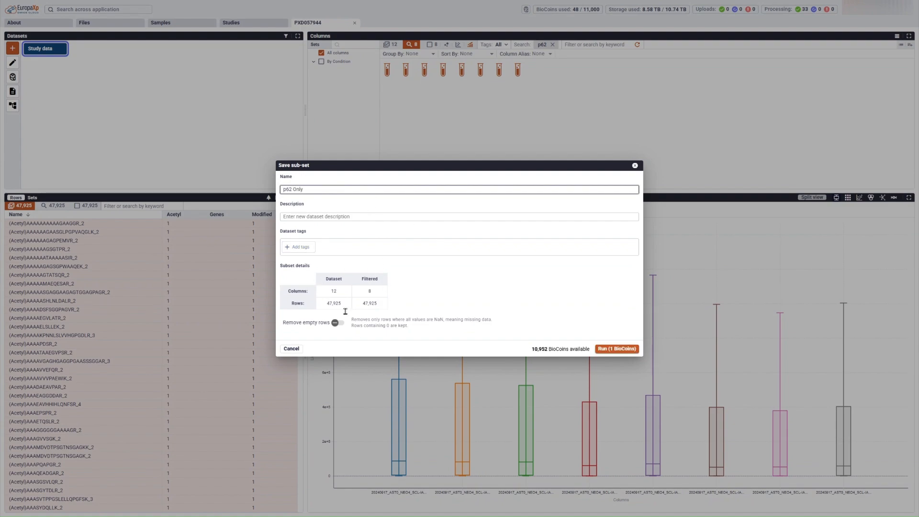
{"action": "left_click", "coordinate": [603, 351]}
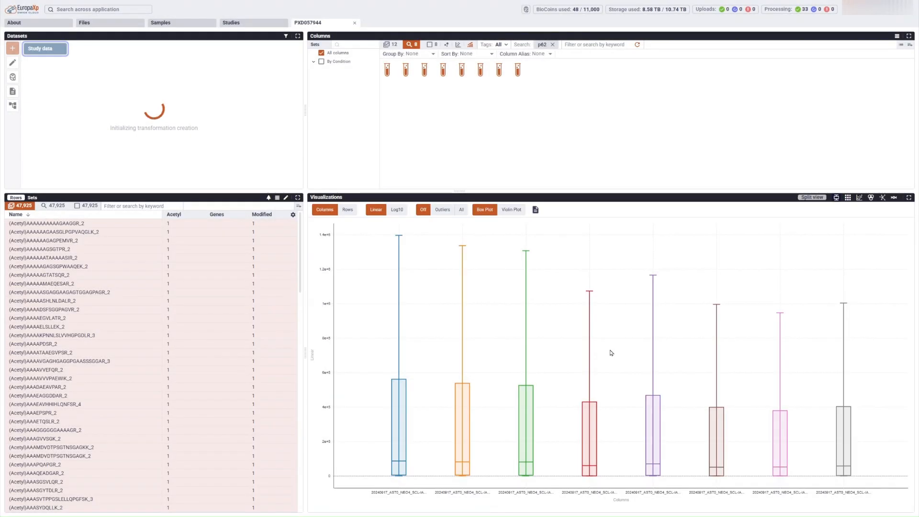
{"action": "left_click", "coordinate": [116, 50]}
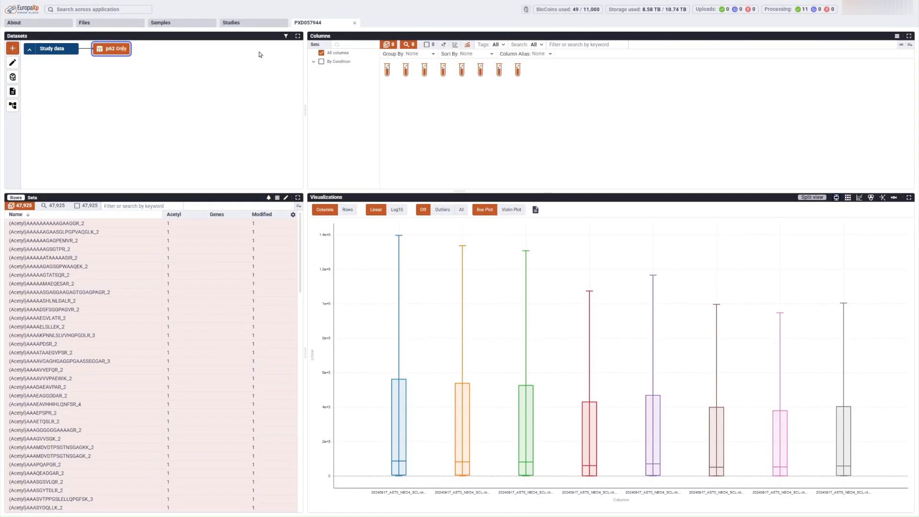
Step: Group columns By Condition and start an expression filter dataset named 'Filtered'
{"action": "left_click", "coordinate": [321, 62]}
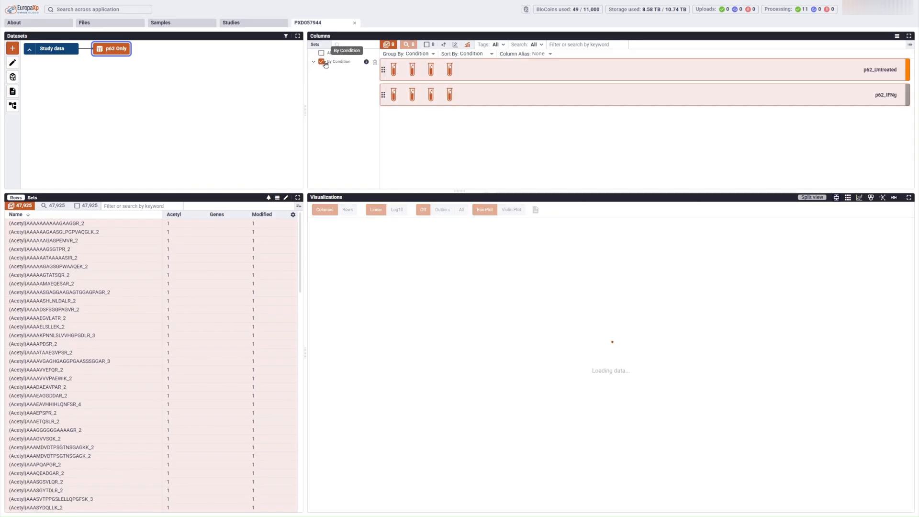
{"action": "left_click", "coordinate": [13, 48]}
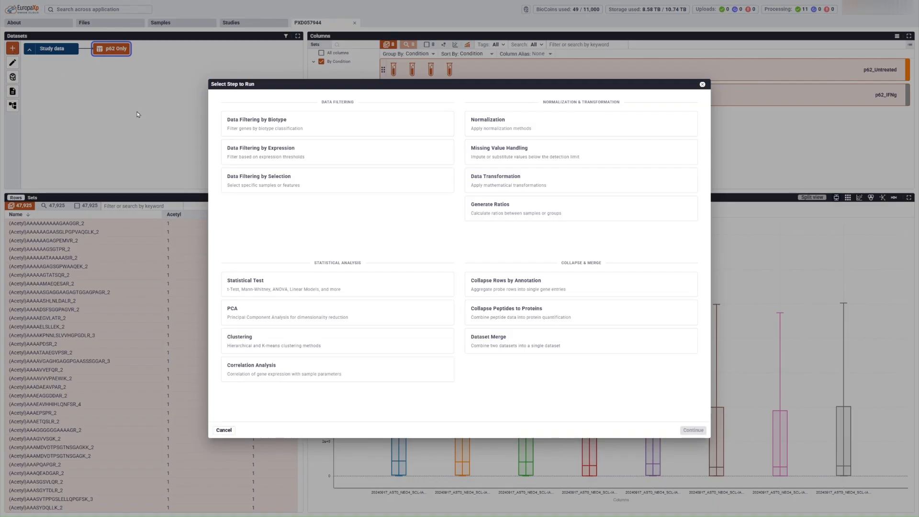
{"action": "left_click", "coordinate": [240, 146]}
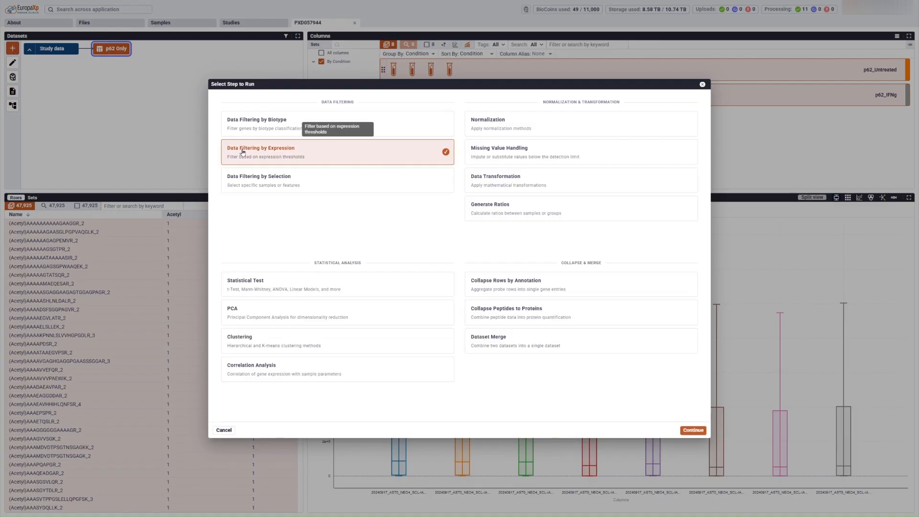
{"action": "left_click", "coordinate": [693, 430]}
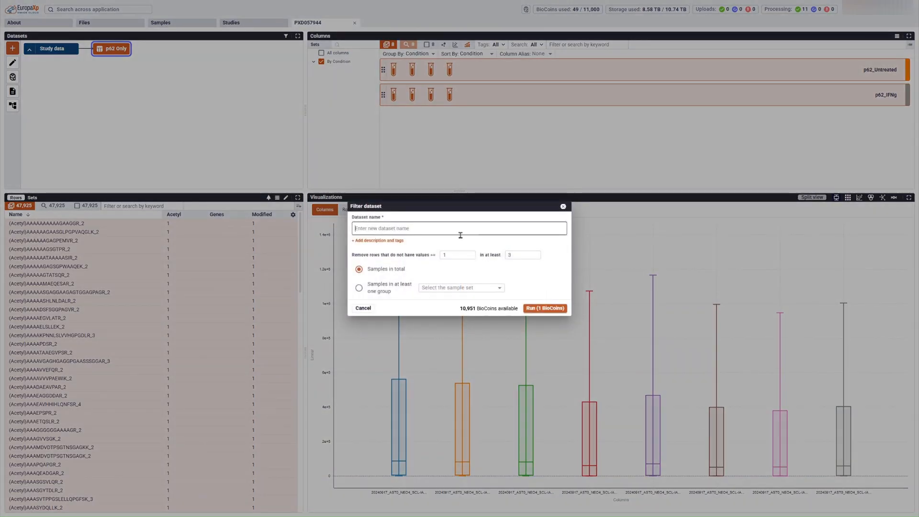
{"action": "type", "text": "Filtered"}
Step: Require values in at least 2 samples of one By Condition group, run it, and open Filtered
{"action": "double_click", "coordinate": [508, 259]}
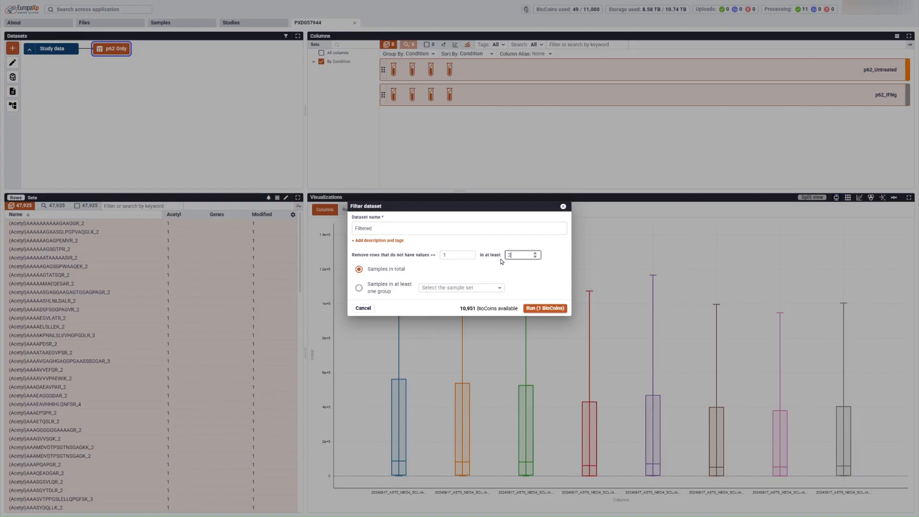
{"action": "left_click", "coordinate": [359, 288]}
{"action": "left_click", "coordinate": [501, 289]}
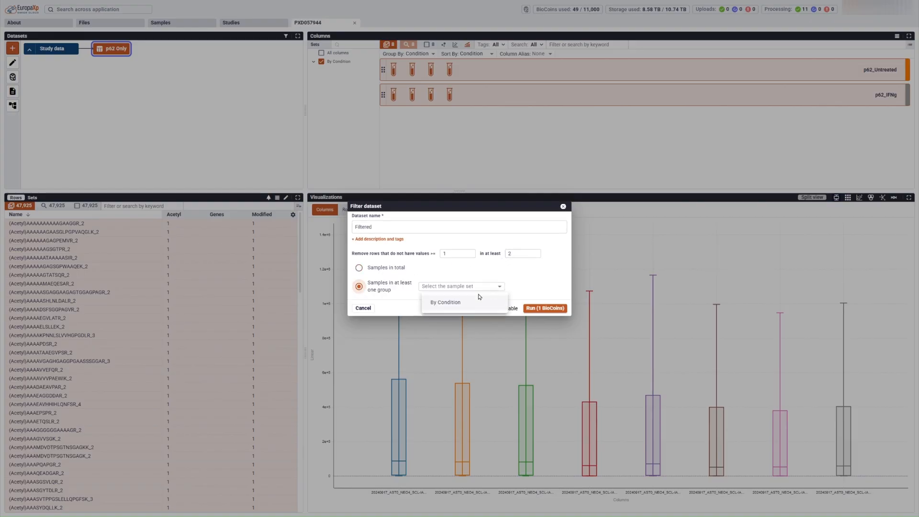
{"action": "left_click", "coordinate": [462, 302]}
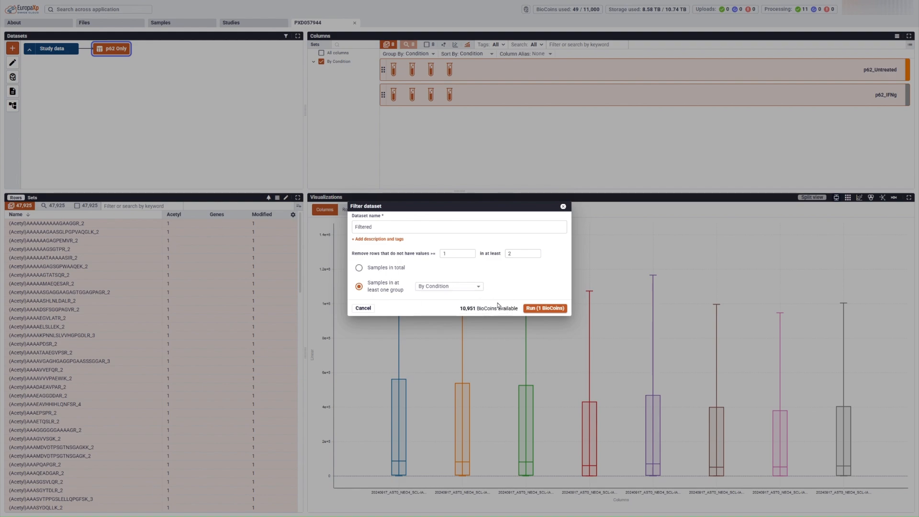
{"action": "left_click", "coordinate": [550, 309]}
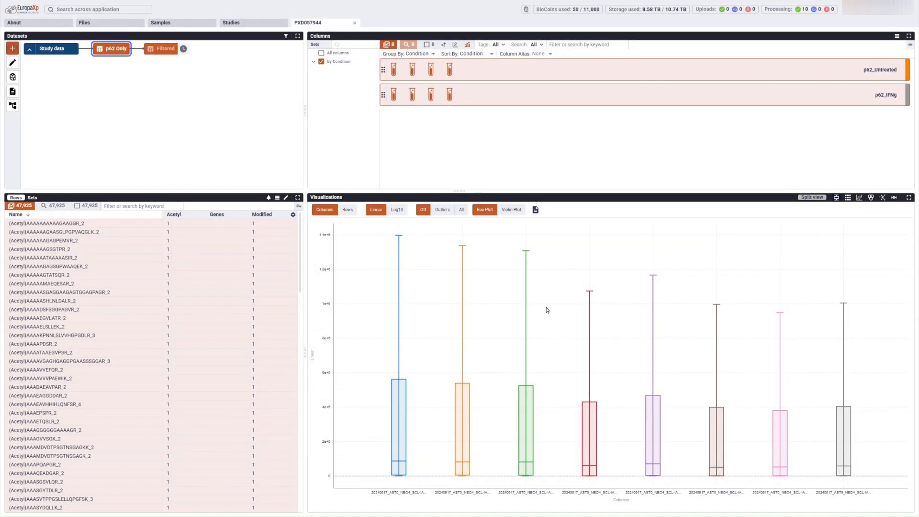
{"action": "left_click", "coordinate": [161, 50]}
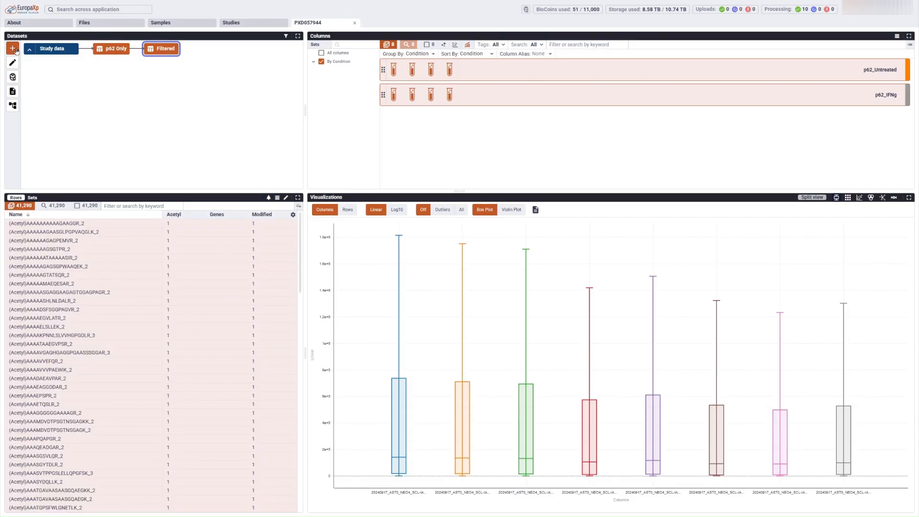
{"action": "left_click", "coordinate": [13, 48]}
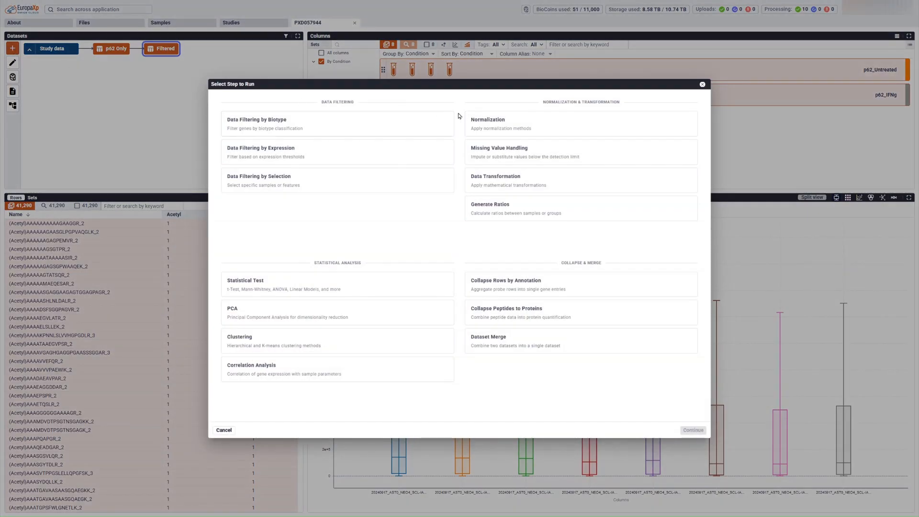
Step: Run Median Polish normalization into a dataset named 'Normalized' and view its box plots
{"action": "left_click", "coordinate": [485, 128]}
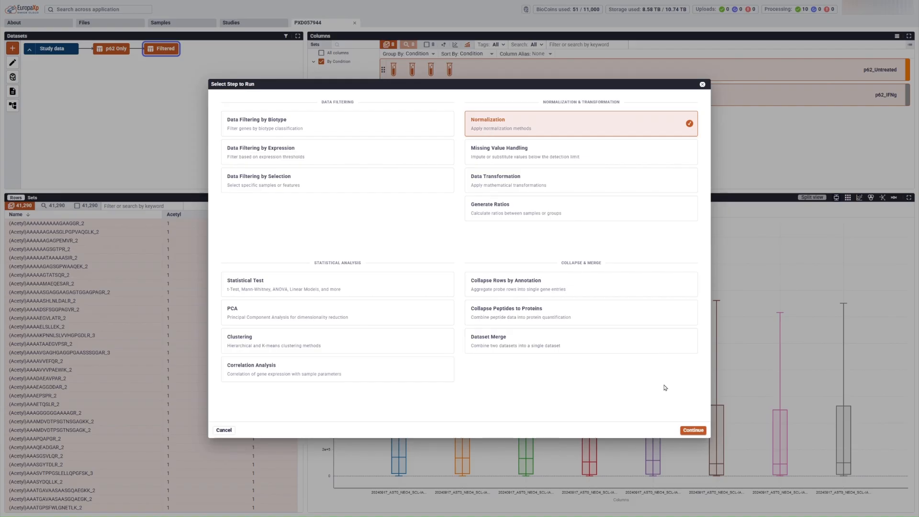
{"action": "left_click", "coordinate": [694, 430]}
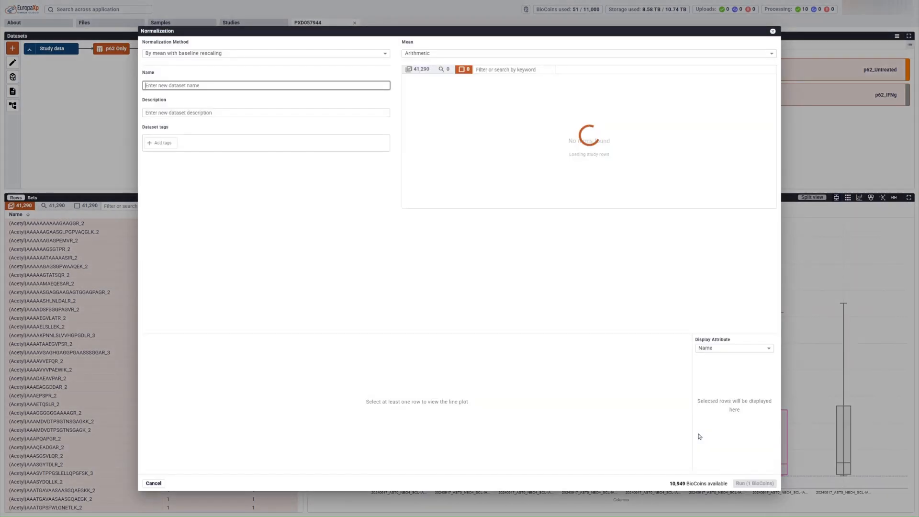
{"action": "left_click", "coordinate": [214, 56]}
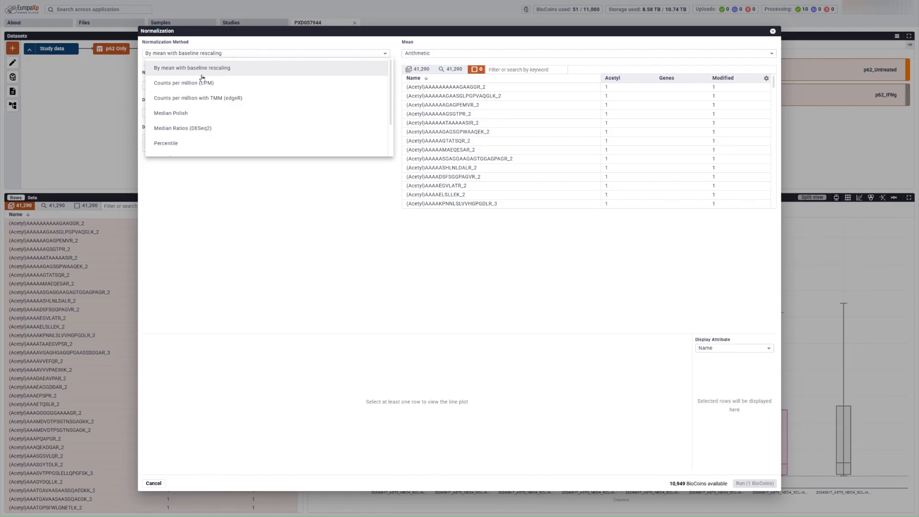
{"action": "left_click", "coordinate": [181, 114]}
{"action": "left_click", "coordinate": [177, 96]}
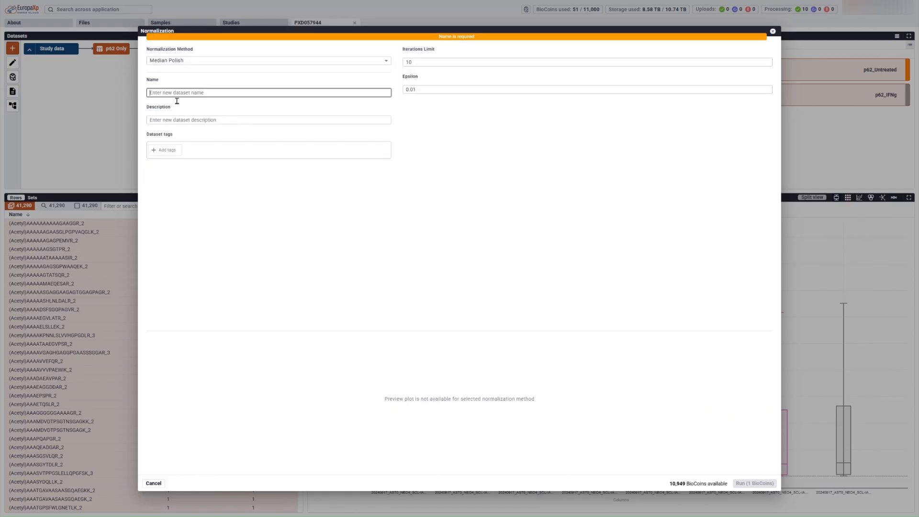
{"action": "type", "text": "Normalized"}
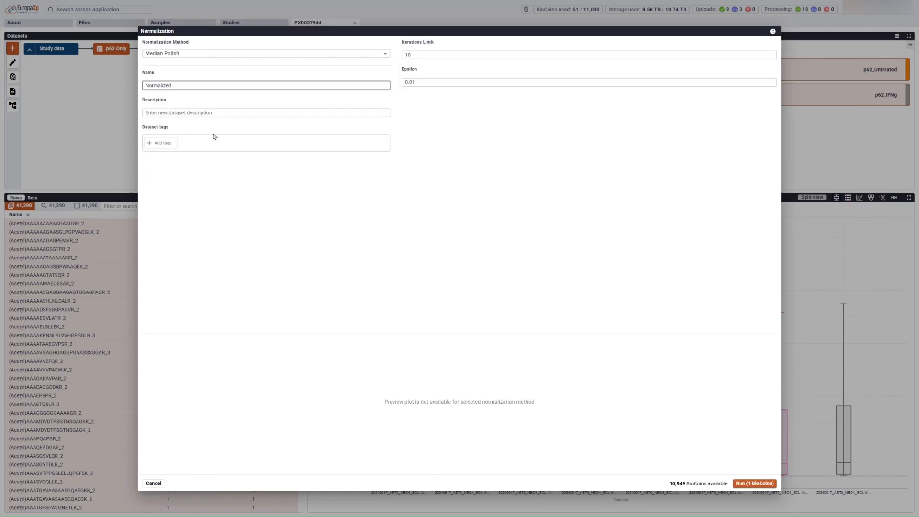
{"action": "left_click", "coordinate": [748, 484]}
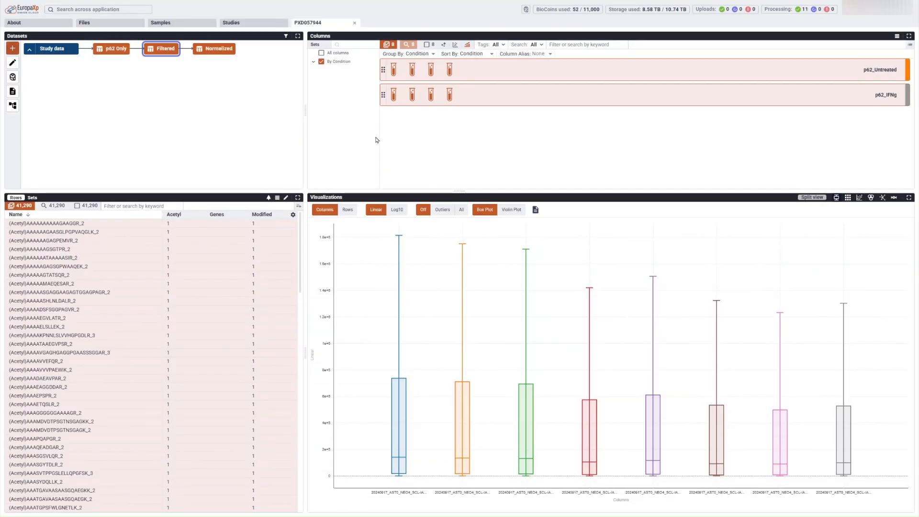
{"action": "left_click", "coordinate": [221, 52]}
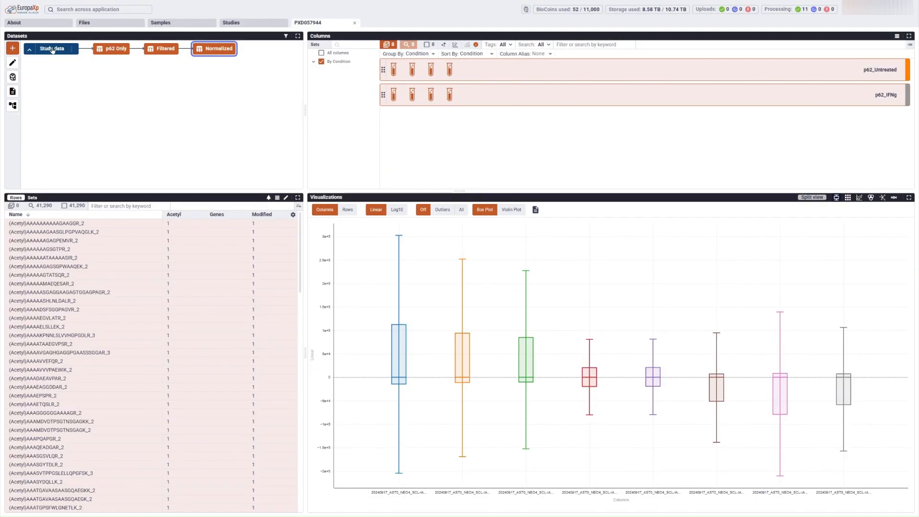
Step: Run MinProb missing-value imputation on Normalized as dataset 'MinProb' and open it
{"action": "left_click", "coordinate": [13, 49]}
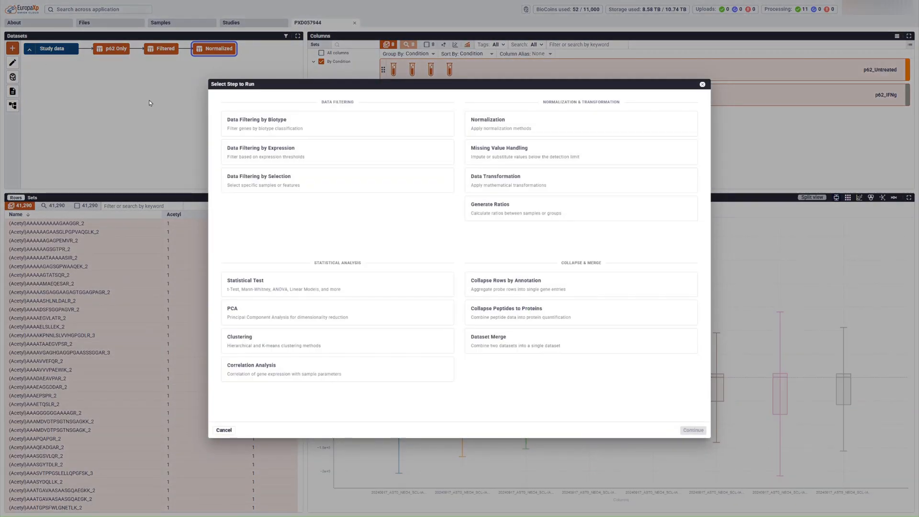
{"action": "left_click", "coordinate": [508, 150]}
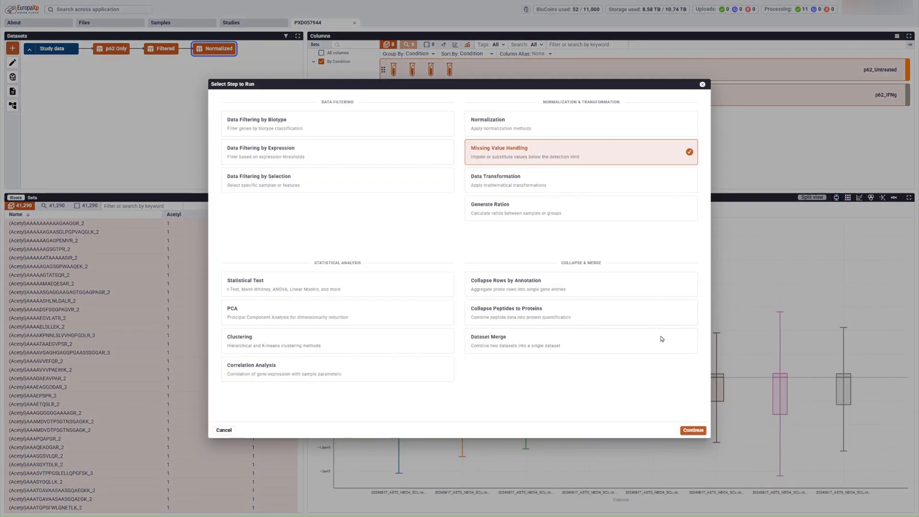
{"action": "left_click", "coordinate": [694, 430]}
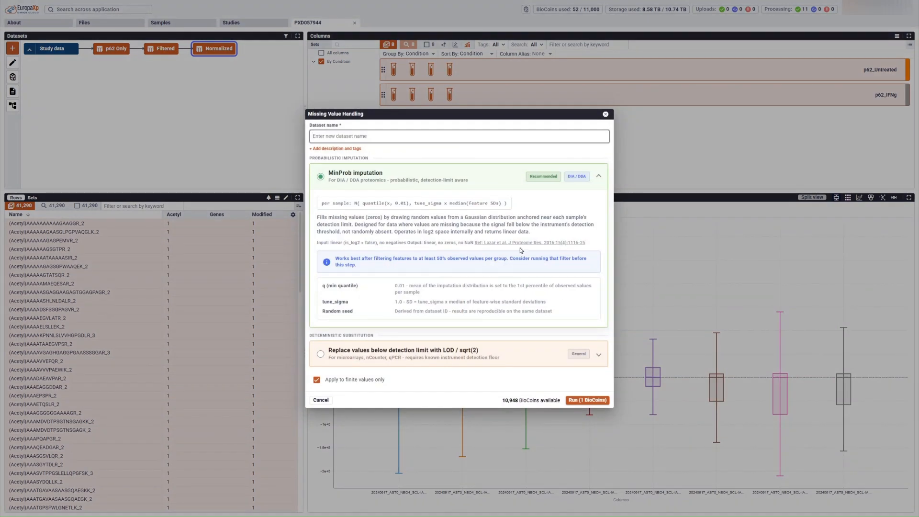
{"action": "type", "text": "MinProb"}
{"action": "left_click", "coordinate": [585, 399]}
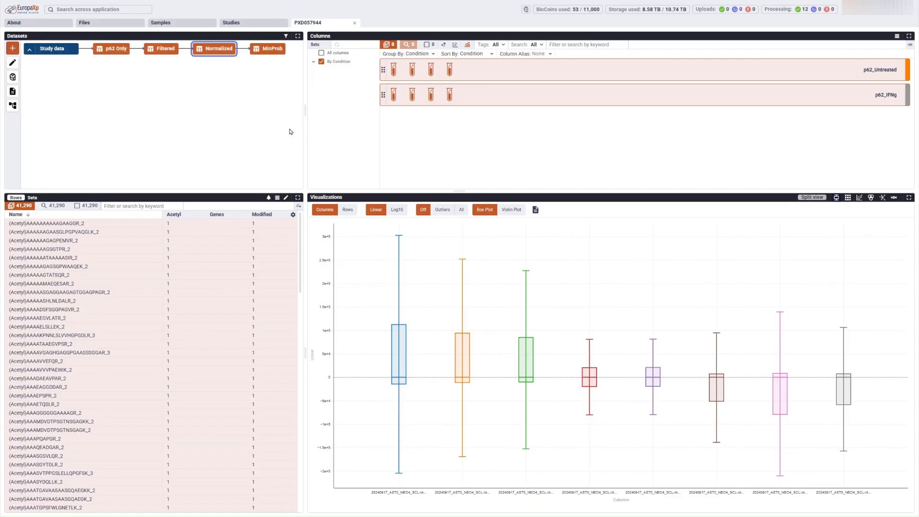
{"action": "left_click", "coordinate": [273, 48]}
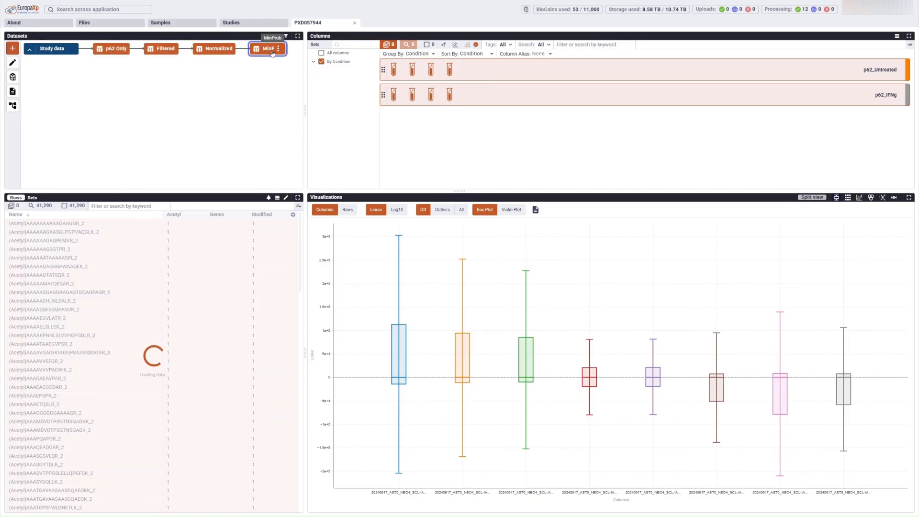
Step: Run a PCA step with 3 components on the MinProb data
{"action": "left_click", "coordinate": [14, 50]}
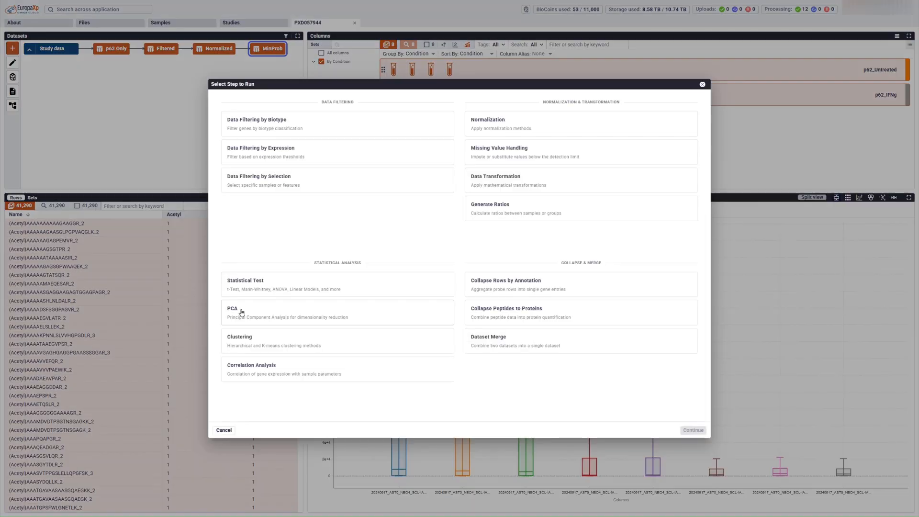
{"action": "left_click", "coordinate": [263, 311]}
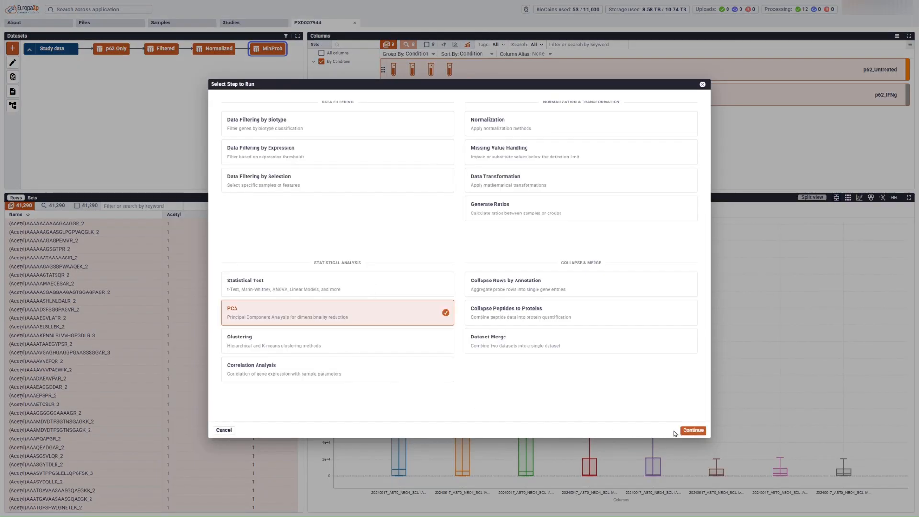
{"action": "left_click", "coordinate": [692, 431]}
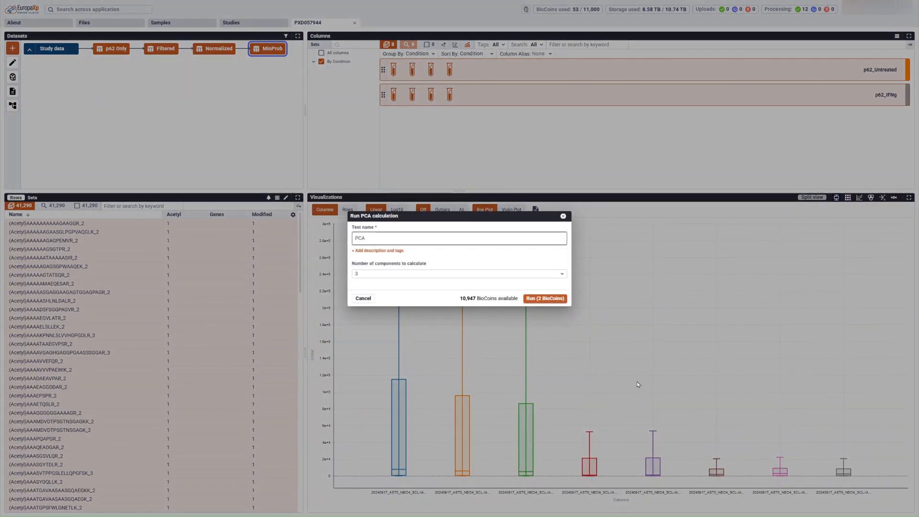
{"action": "left_click", "coordinate": [546, 299]}
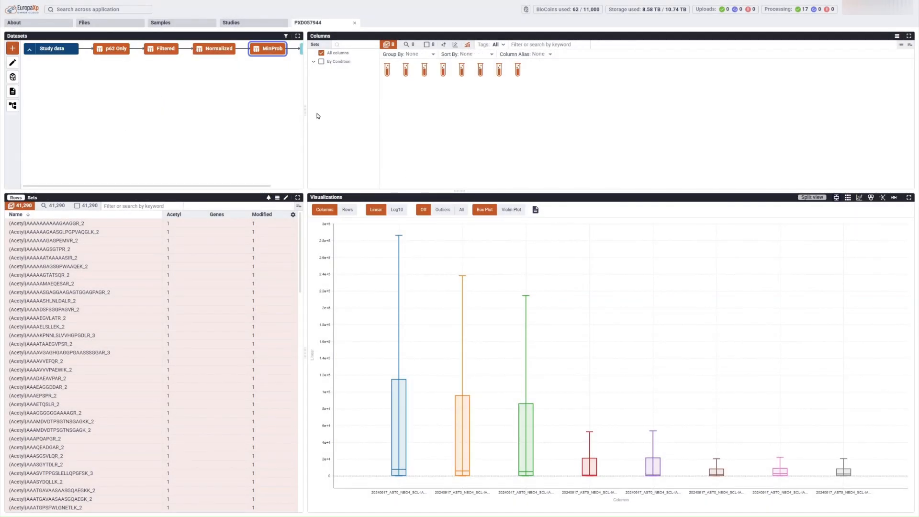
Step: View the PCA coloured by Condition with distance matrix, lines and centroids, then return to MinProb
{"action": "left_click_drag", "start_coordinate": [309, 116], "coordinate": [385, 118]}
{"action": "left_click", "coordinate": [318, 50]}
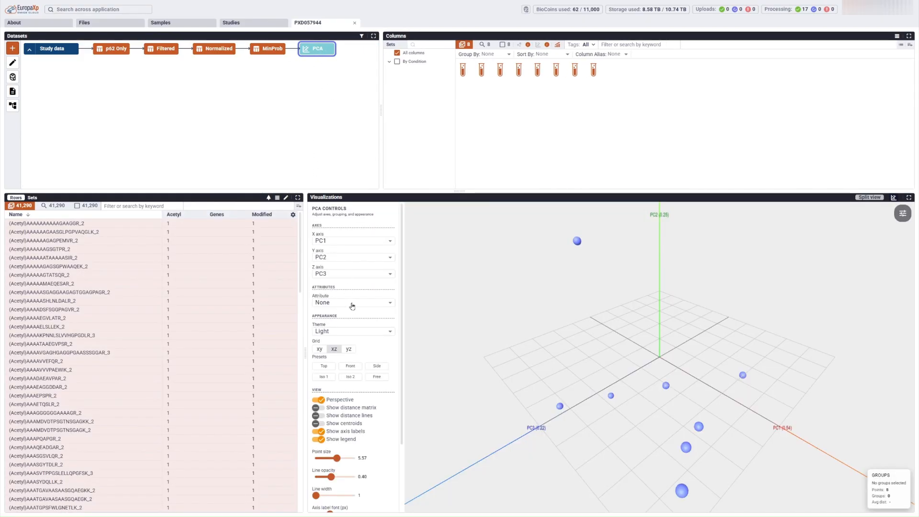
{"action": "left_click", "coordinate": [352, 306]}
{"action": "left_click", "coordinate": [335, 395]}
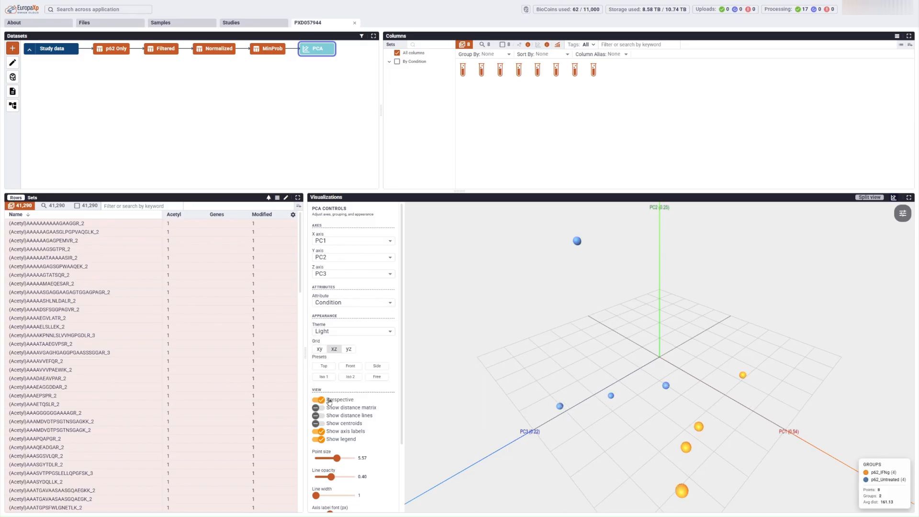
{"action": "left_click", "coordinate": [317, 408]}
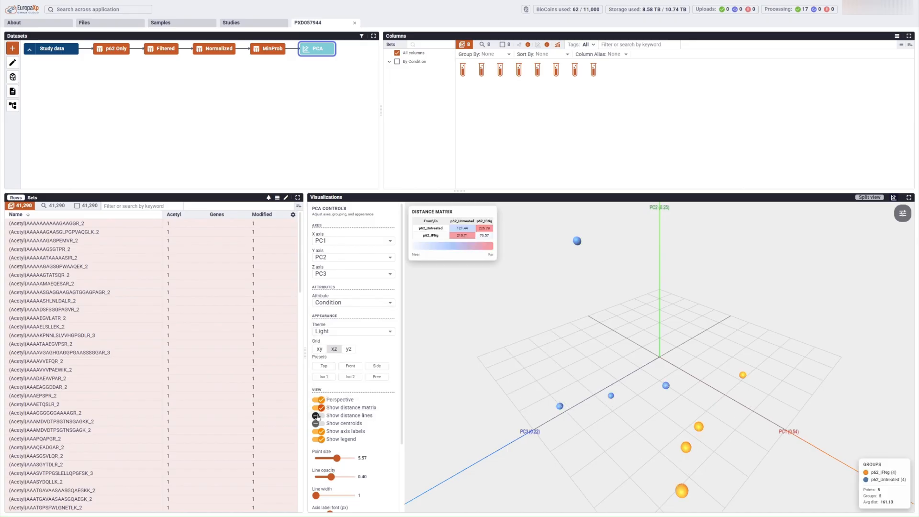
{"action": "left_click", "coordinate": [317, 416]}
{"action": "left_click", "coordinate": [316, 424]}
{"action": "left_click_drag", "start_coordinate": [681, 426], "coordinate": [592, 330]}
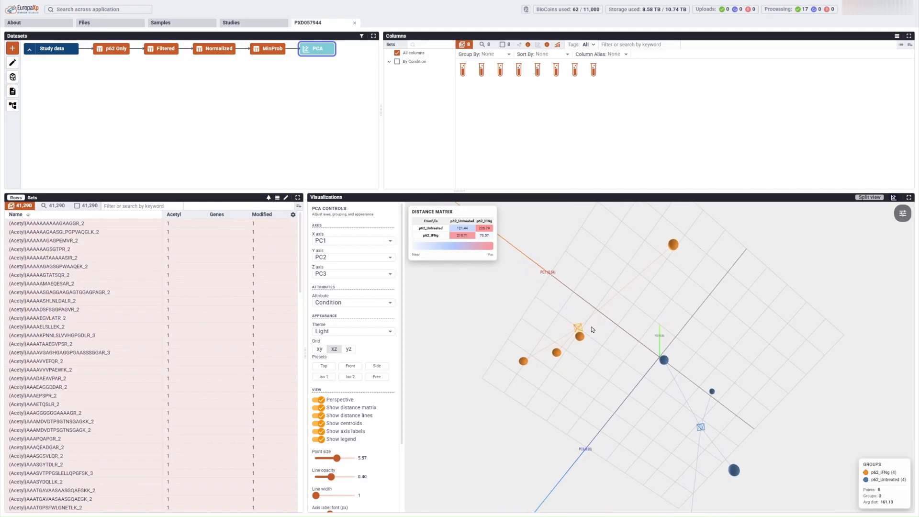
{"action": "left_click", "coordinate": [271, 53]}
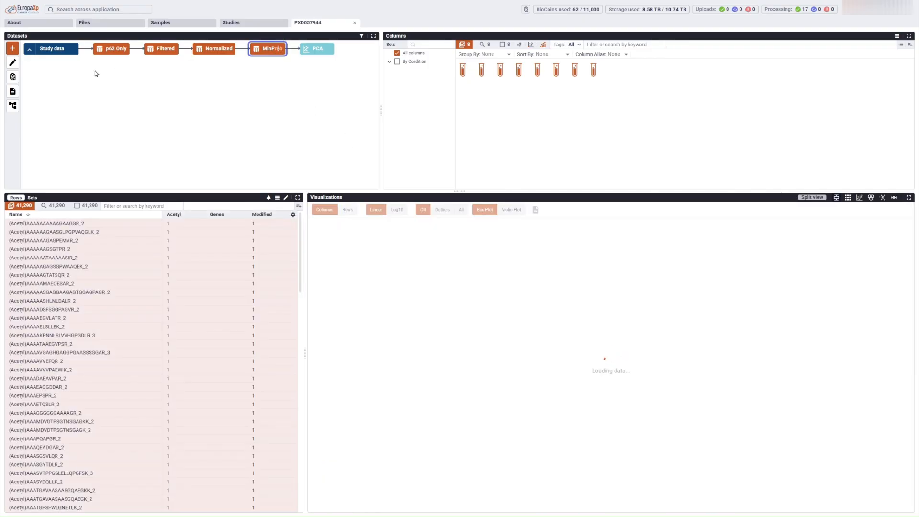
Step: Set up a statistical test grouped By Condition comparing p62_Untreated with p62_IFNg
{"action": "left_click", "coordinate": [14, 49]}
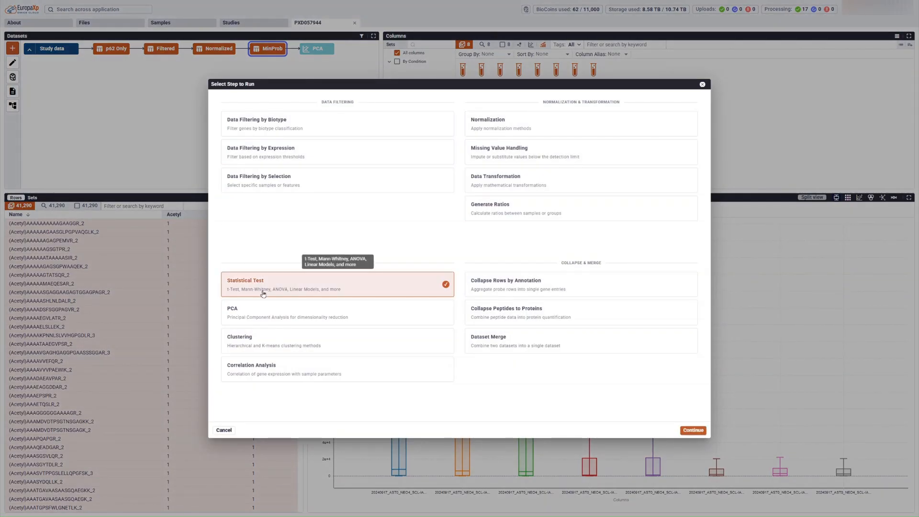
{"action": "left_click", "coordinate": [689, 432]}
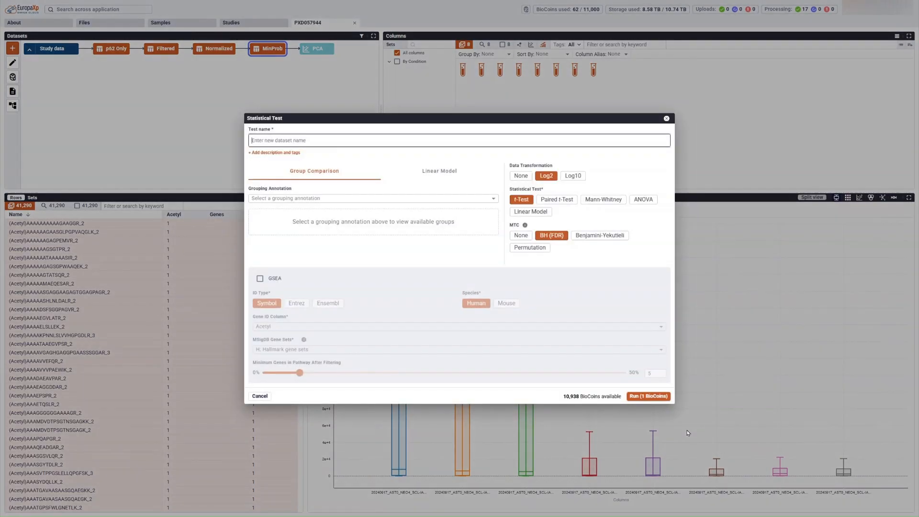
{"action": "left_click", "coordinate": [405, 199]}
{"action": "left_click", "coordinate": [376, 216]}
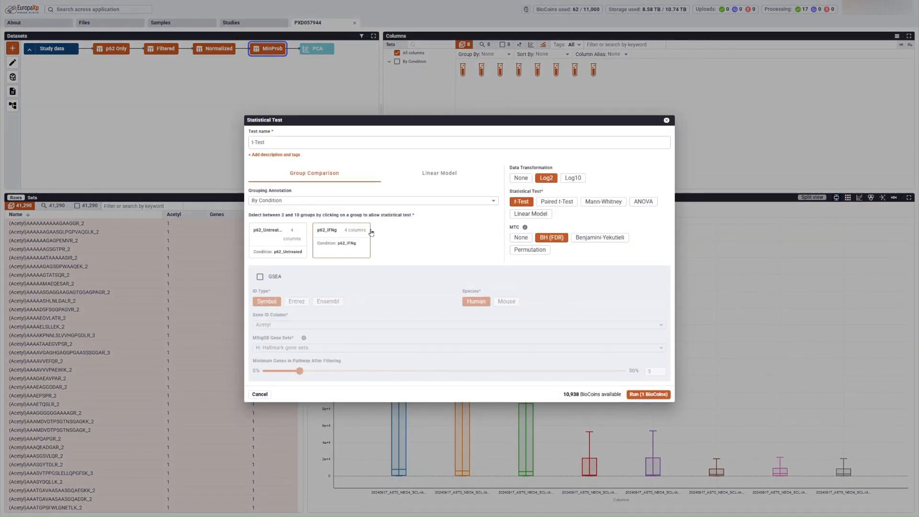
{"action": "left_click", "coordinate": [261, 242]}
{"action": "left_click", "coordinate": [345, 237]}
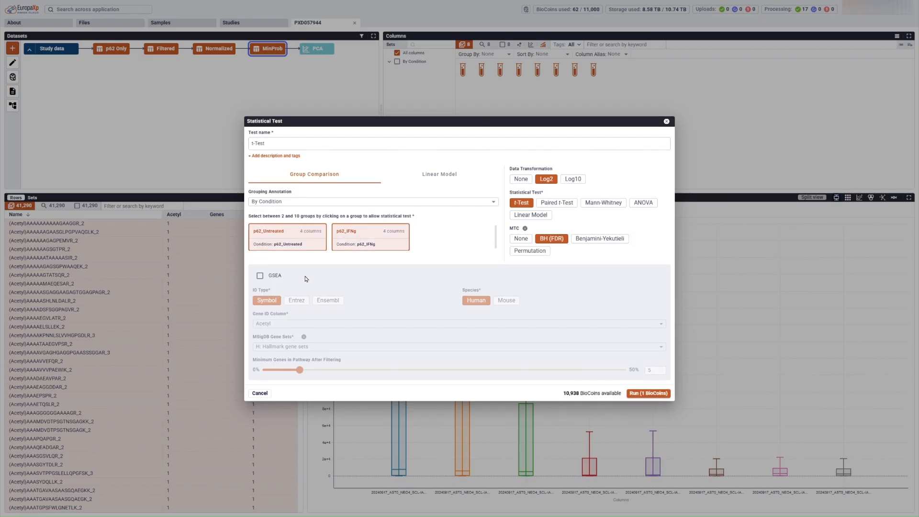
Step: Enable Hallmark GSEA using the Genes column as gene IDs and run the t-Test
{"action": "left_click", "coordinate": [260, 275]}
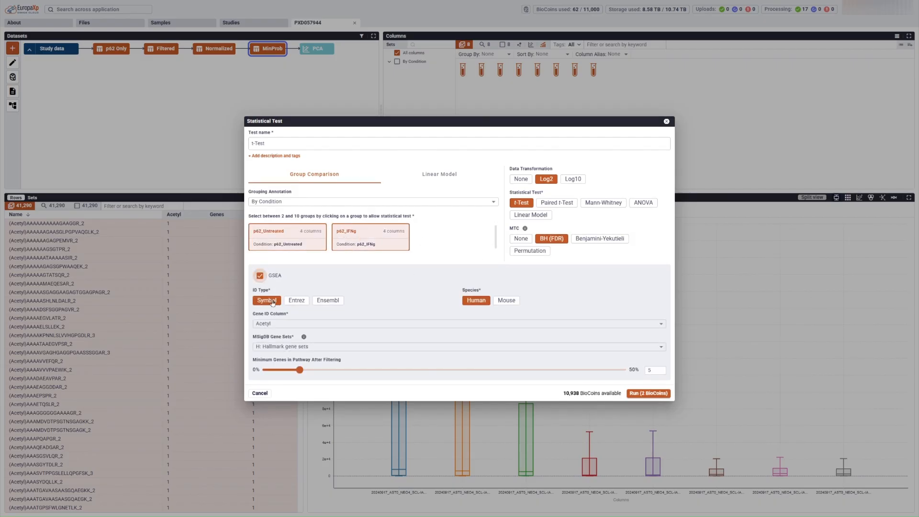
{"action": "left_click", "coordinate": [281, 328]}
{"action": "left_click", "coordinate": [283, 367]}
{"action": "left_click", "coordinate": [650, 395]}
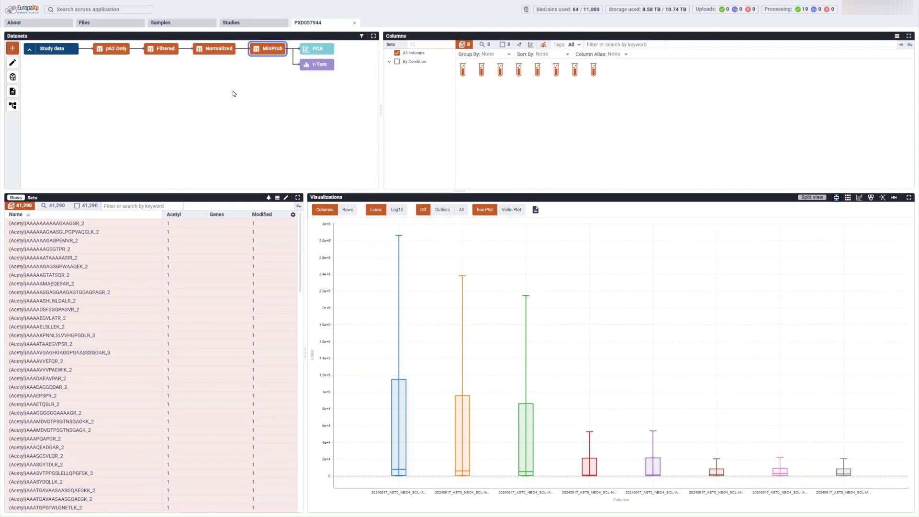
Step: Start a statistical test on the p62 Only dataset named 'pre imputation'
{"action": "left_click", "coordinate": [116, 51]}
{"action": "left_click", "coordinate": [13, 48]}
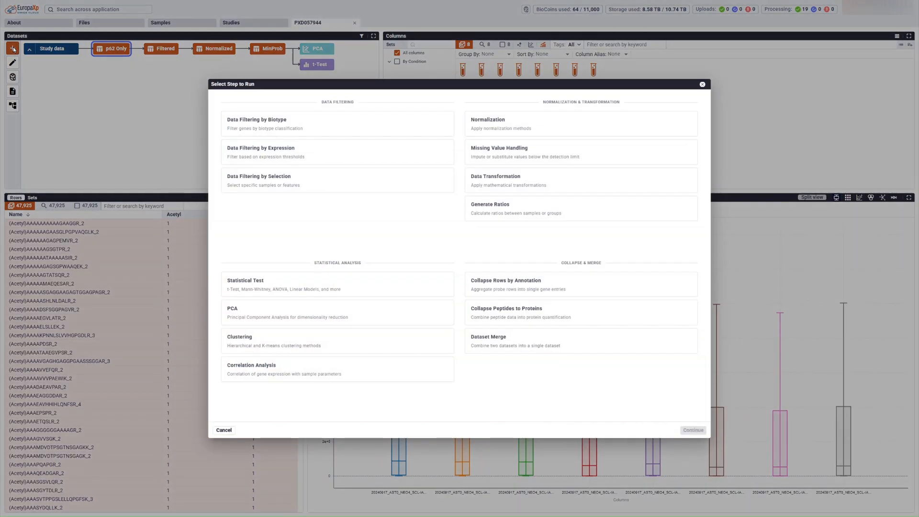
{"action": "left_click", "coordinate": [334, 286]}
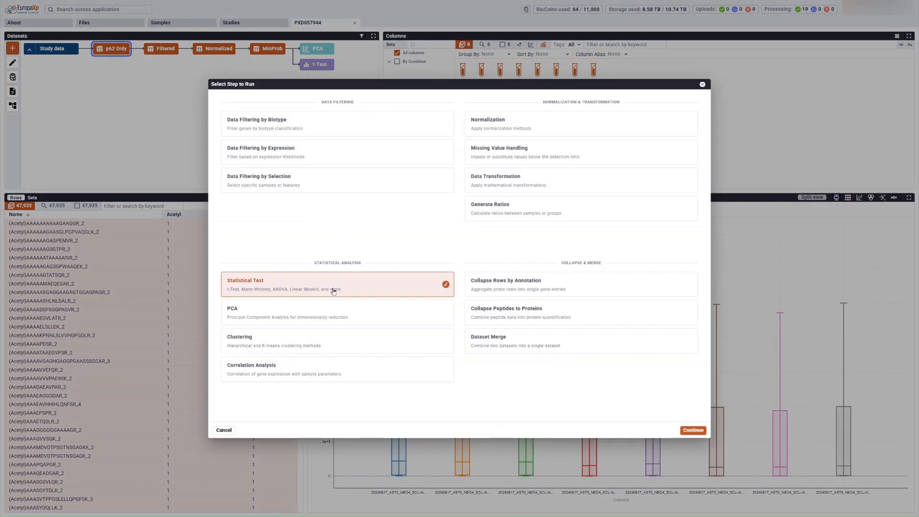
{"action": "left_click", "coordinate": [693, 430]}
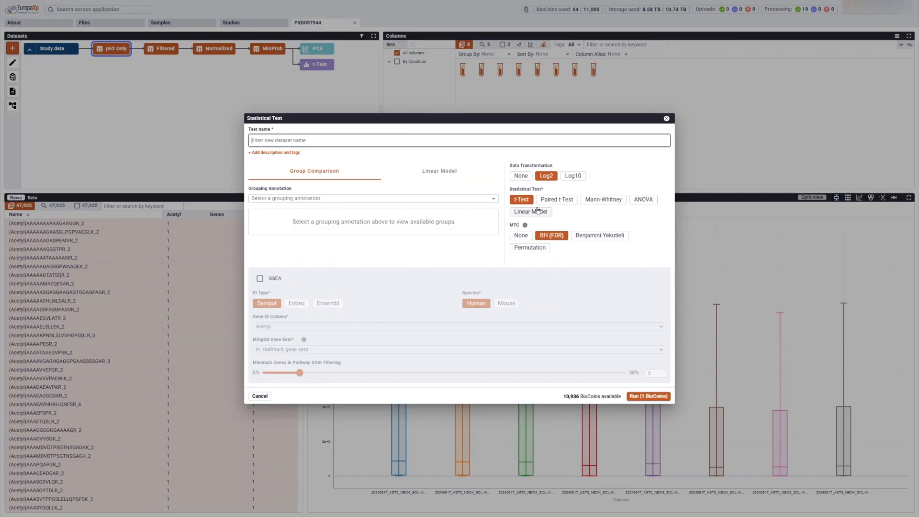
{"action": "type", "text": "pre imputation"}
Step: Compare p62_Untreated with p62_IFNg grouped By Condition and run the test
{"action": "left_click", "coordinate": [339, 201]}
{"action": "left_click", "coordinate": [331, 212]}
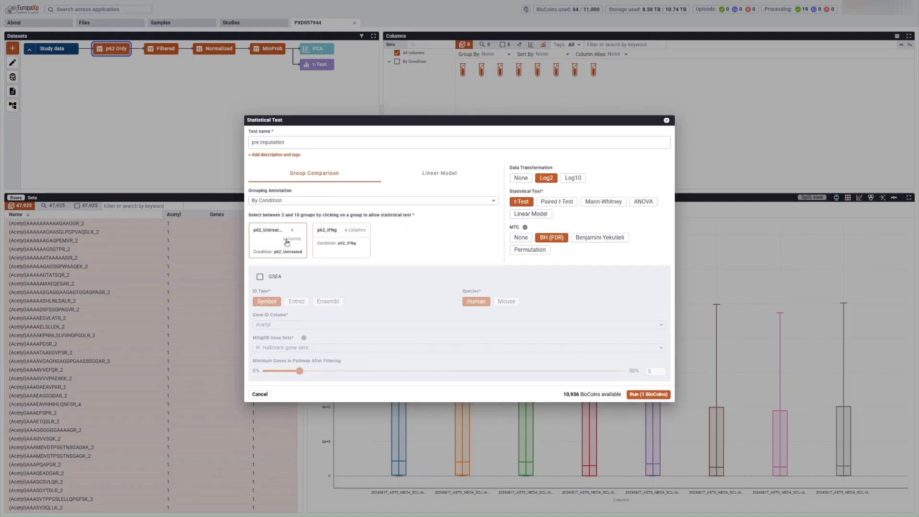
{"action": "left_click", "coordinate": [287, 242]}
{"action": "left_click", "coordinate": [375, 243]}
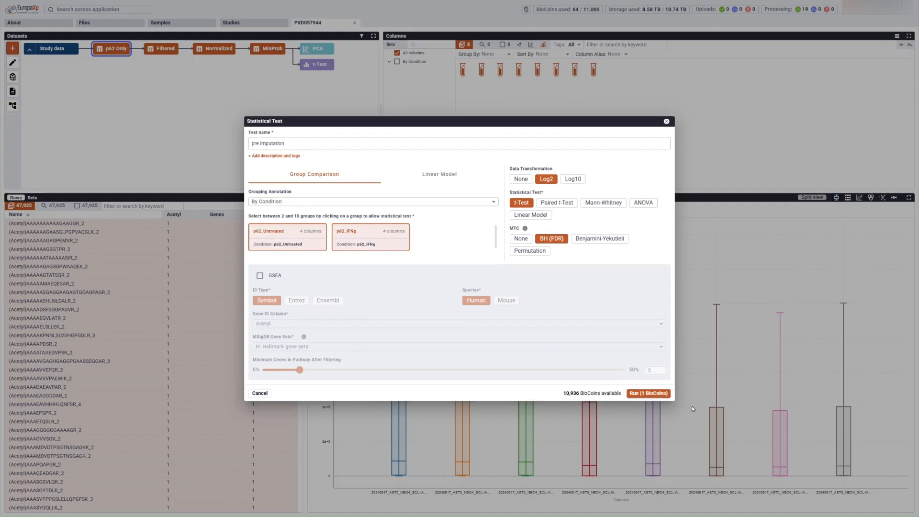
{"action": "left_click", "coordinate": [648, 393]}
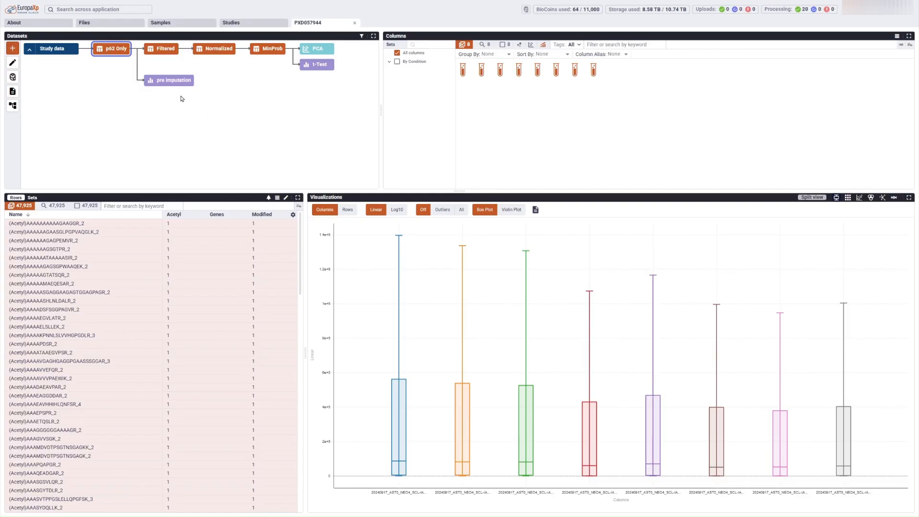
Step: Display the t-Test node's p62_Untreated versus p62_IFNg results as a volcano plot
{"action": "left_click", "coordinate": [184, 80]}
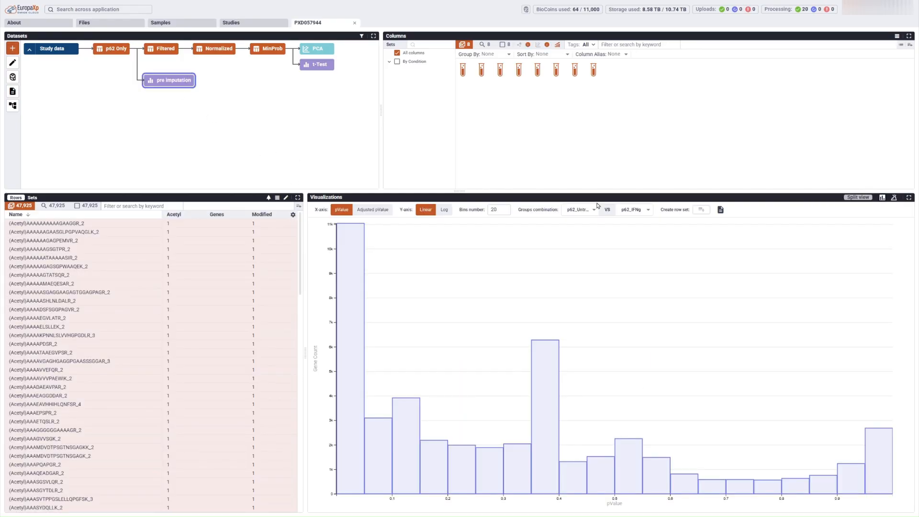
{"action": "left_click", "coordinate": [894, 197]}
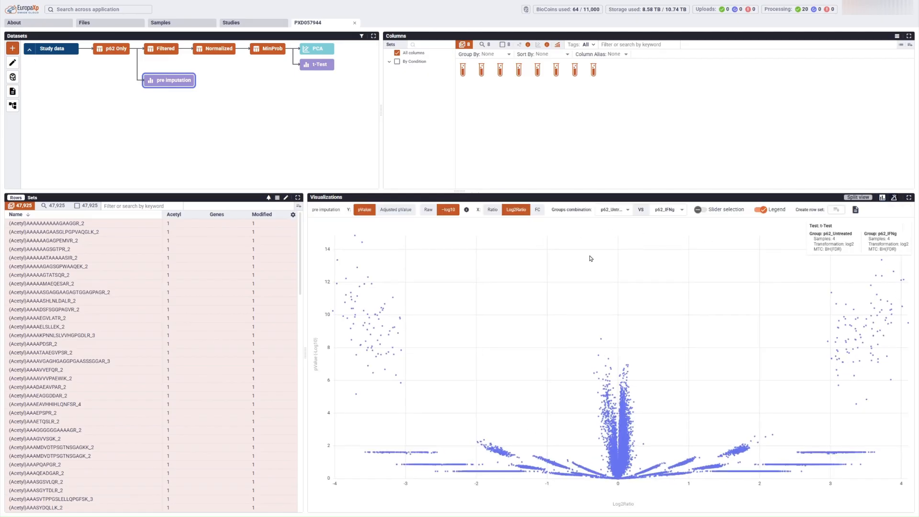
{"action": "left_click", "coordinate": [318, 64]}
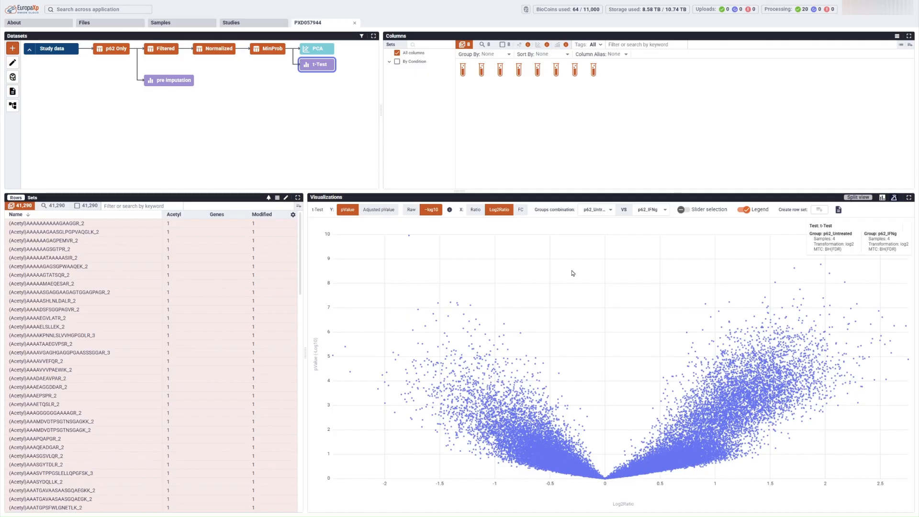
{"action": "left_click", "coordinate": [685, 214]}
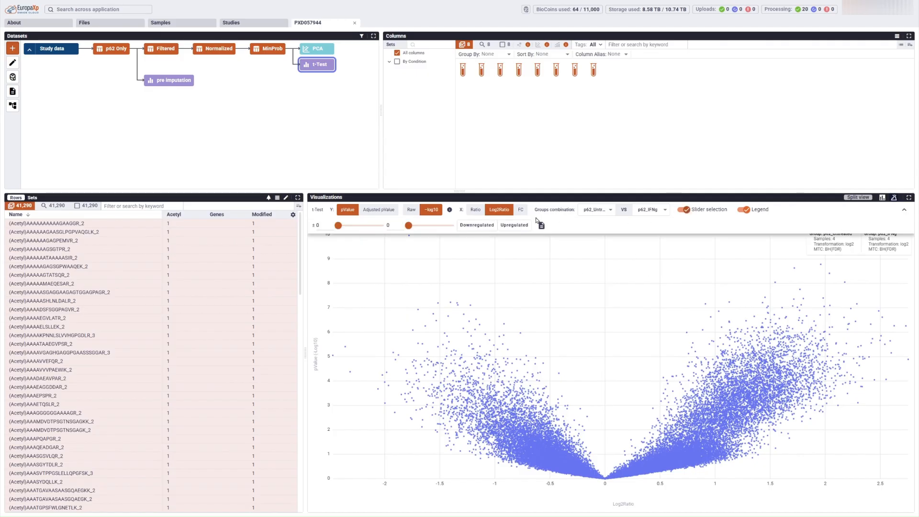
{"action": "left_click_drag", "start_coordinate": [338, 225], "coordinate": [349, 226]}
{"action": "left_click_drag", "start_coordinate": [408, 225], "coordinate": [428, 225]}
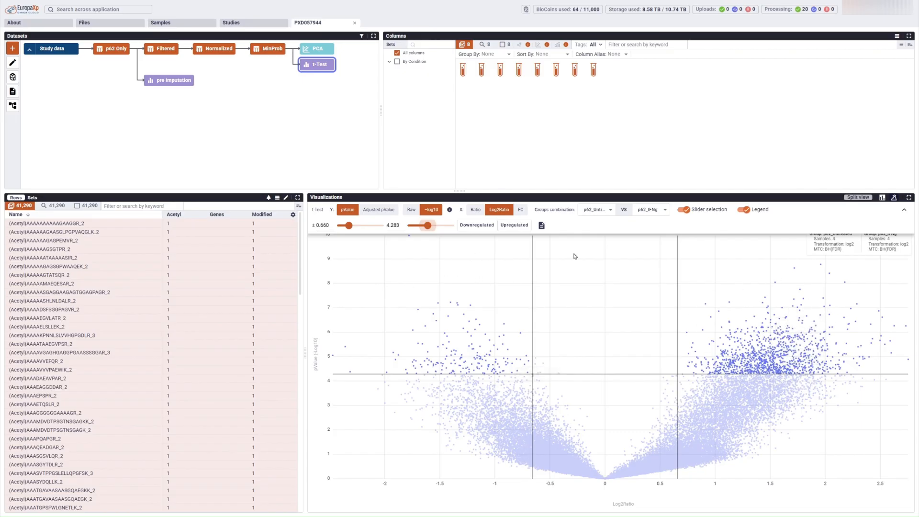
{"action": "left_click", "coordinate": [684, 210]}
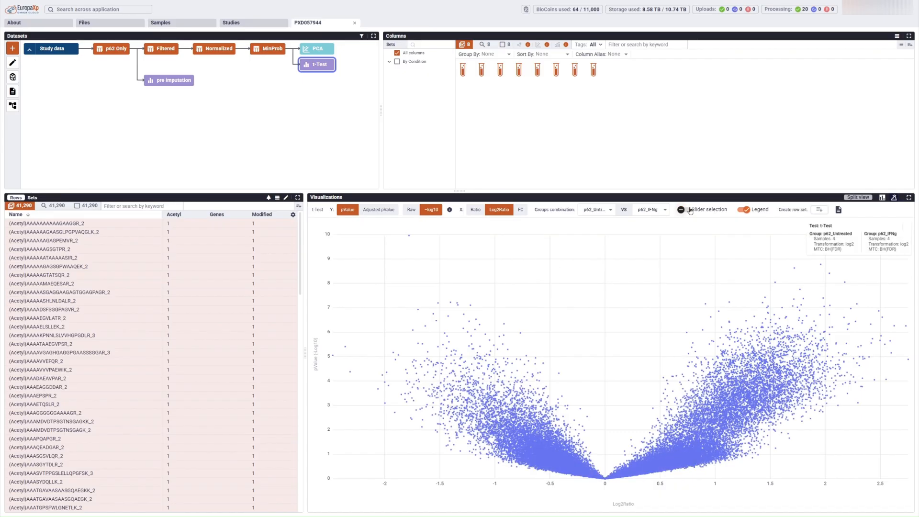
{"action": "left_click", "coordinate": [763, 298]}
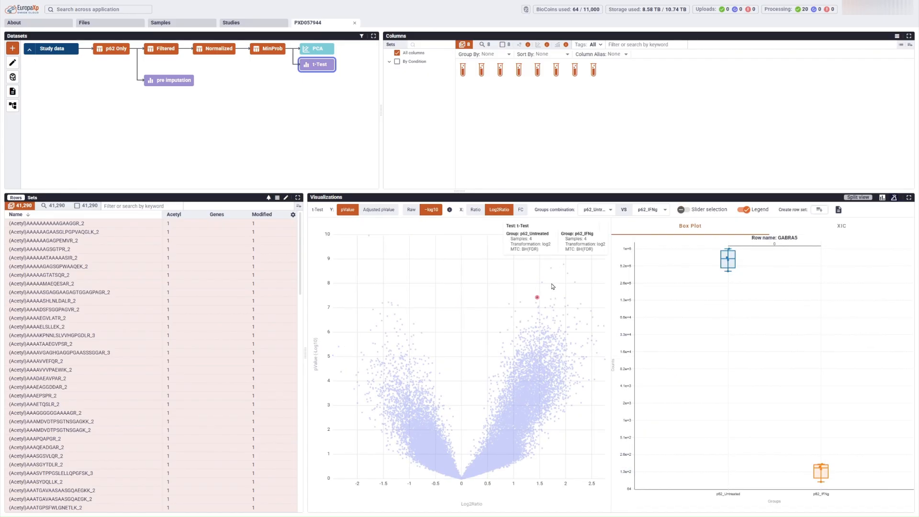
{"action": "left_click", "coordinate": [543, 283]}
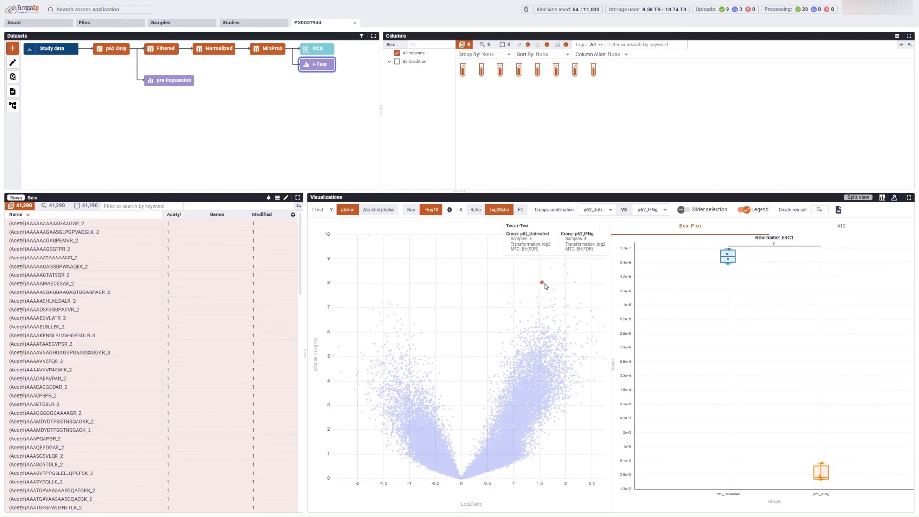
{"action": "left_click", "coordinate": [566, 301]}
{"action": "left_click", "coordinate": [567, 300]}
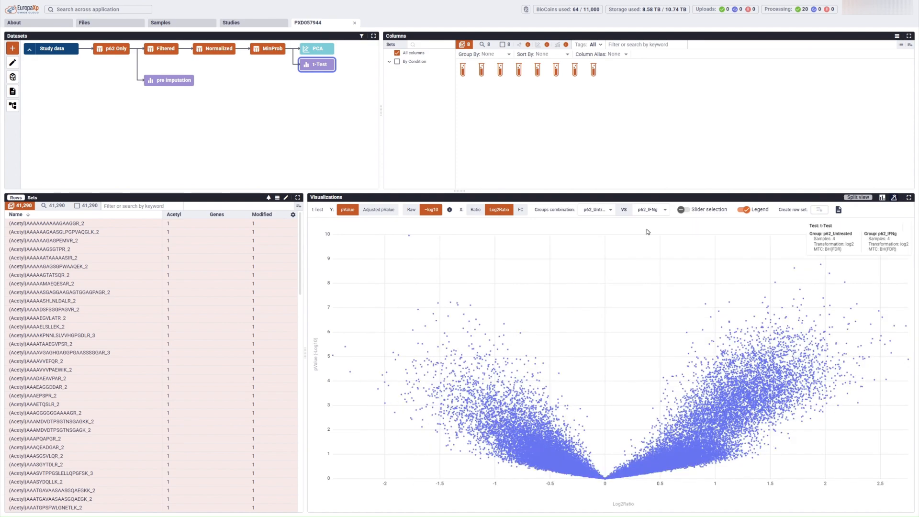
{"action": "left_click", "coordinate": [149, 206]}
{"action": "type", "text": "parp14"}
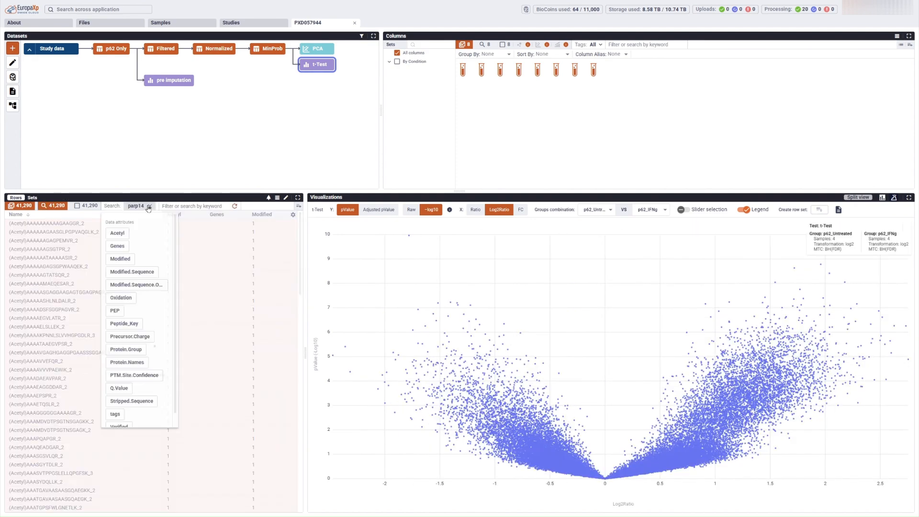
{"action": "key", "text": "Return"}
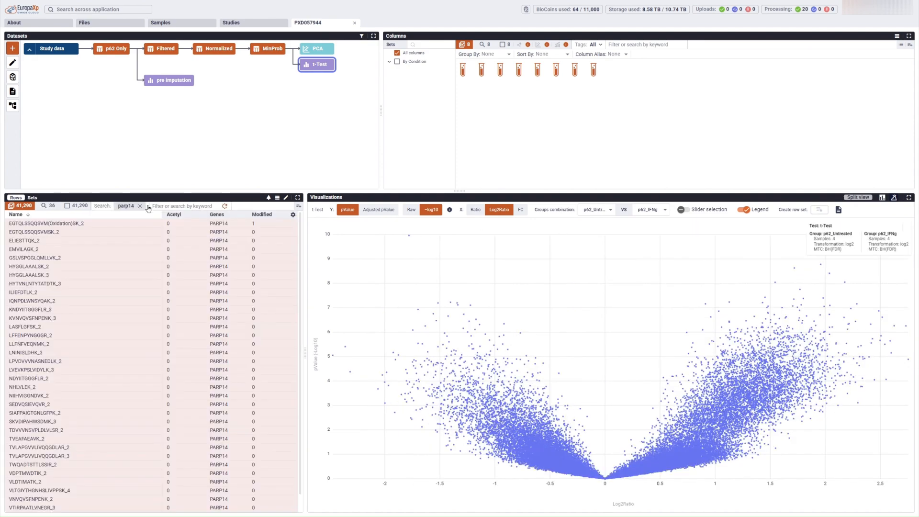
{"action": "left_click", "coordinate": [45, 207]}
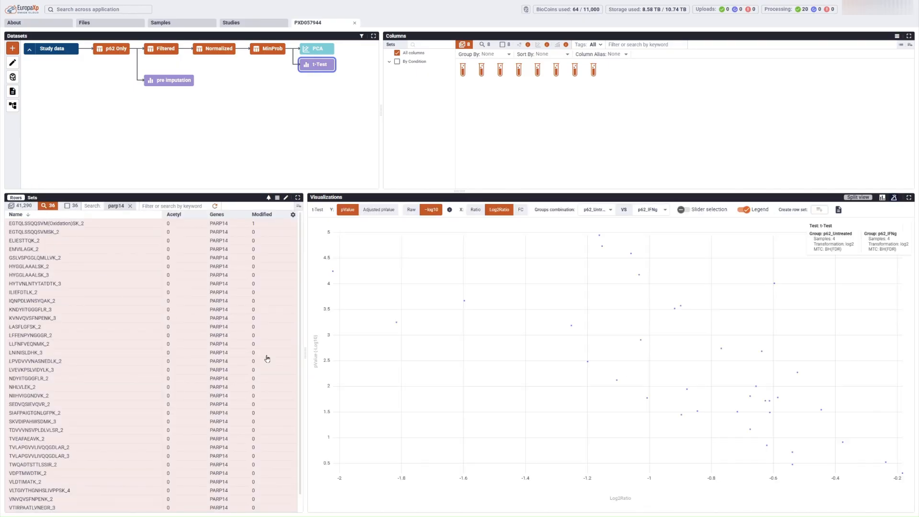
{"action": "left_click", "coordinate": [466, 304]}
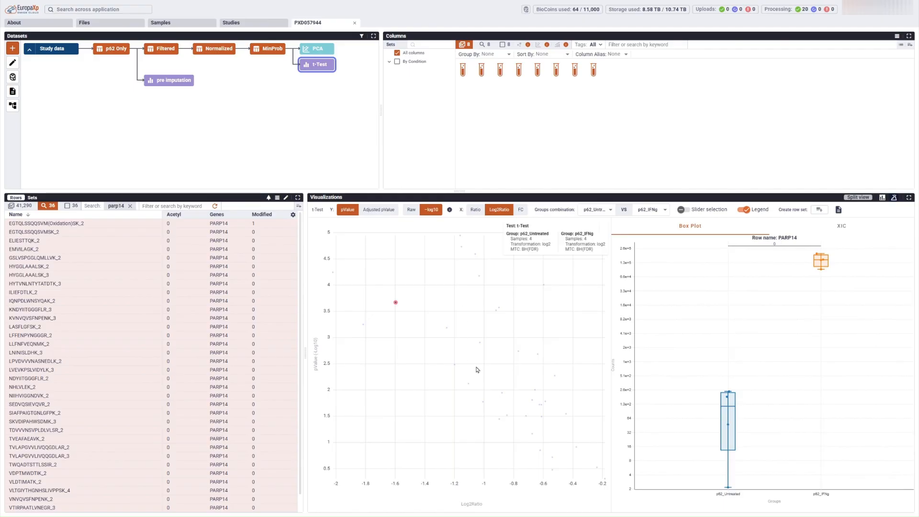
{"action": "left_click", "coordinate": [480, 344]}
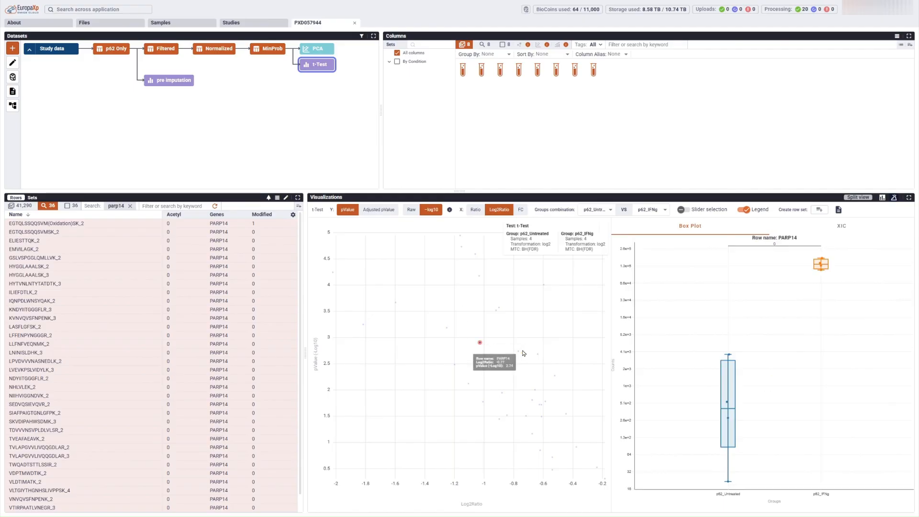
{"action": "left_click", "coordinate": [538, 356]}
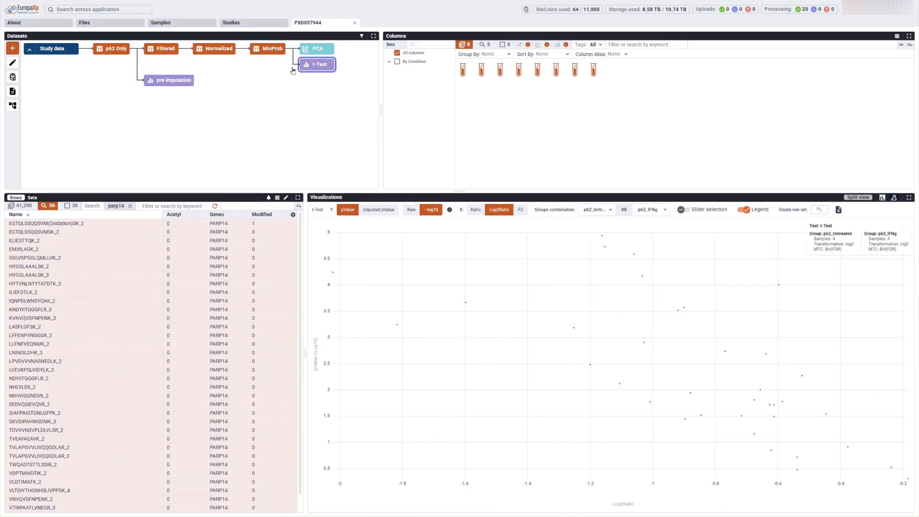
Step: Label 44 up- and 30 down-regulated genes, then highlight and clear TRIM21, STAT1 and PARP9
{"action": "left_click", "coordinate": [276, 53]}
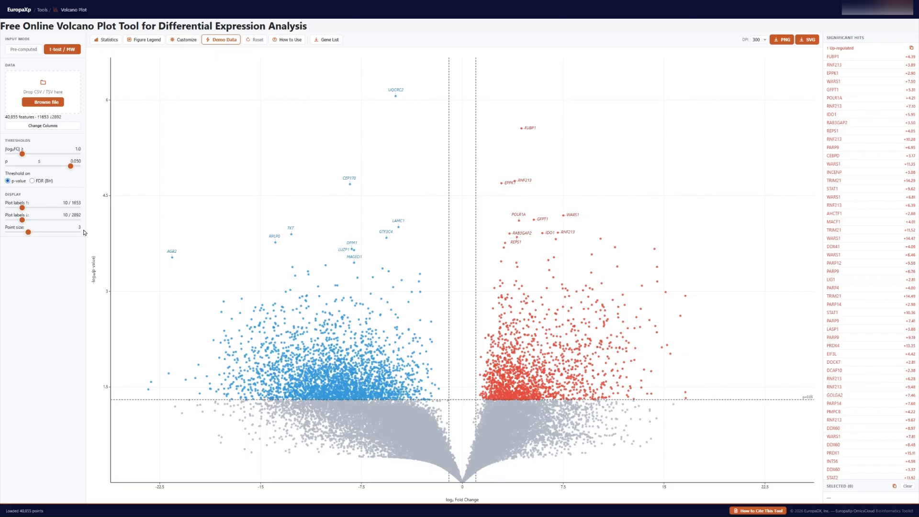
{"action": "left_click_drag", "start_coordinate": [23, 220], "coordinate": [69, 209]}
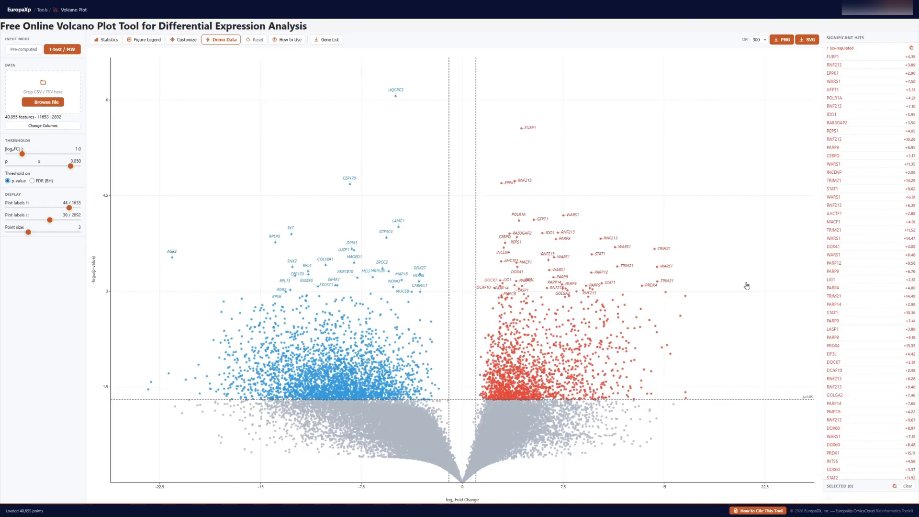
{"action": "left_click", "coordinate": [655, 250]}
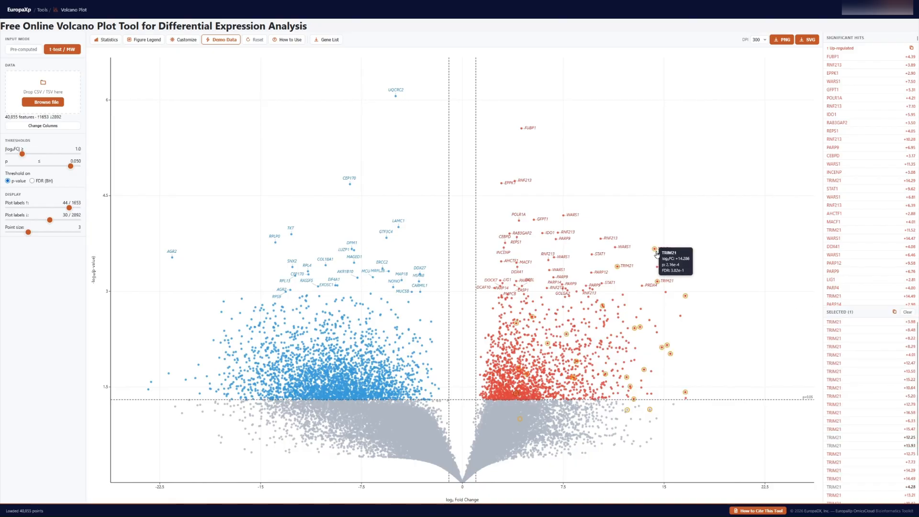
{"action": "left_click", "coordinate": [656, 253]}
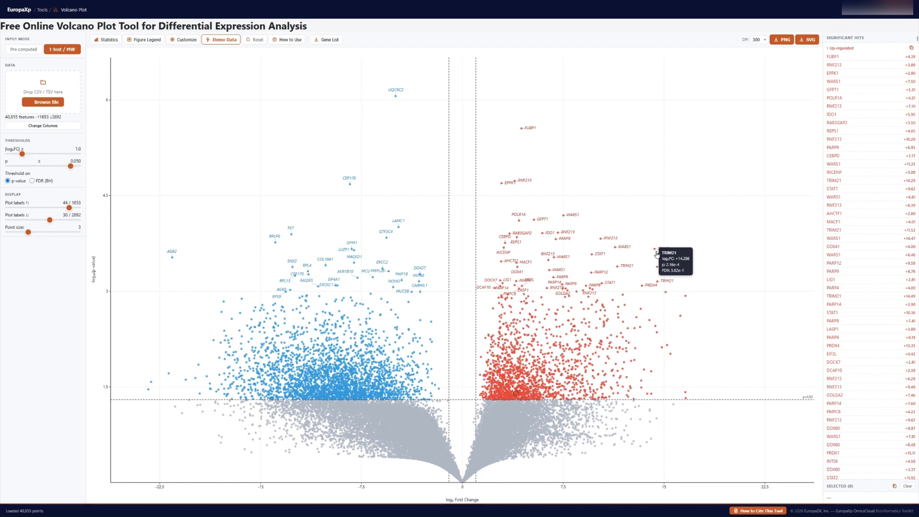
{"action": "left_click", "coordinate": [592, 254]}
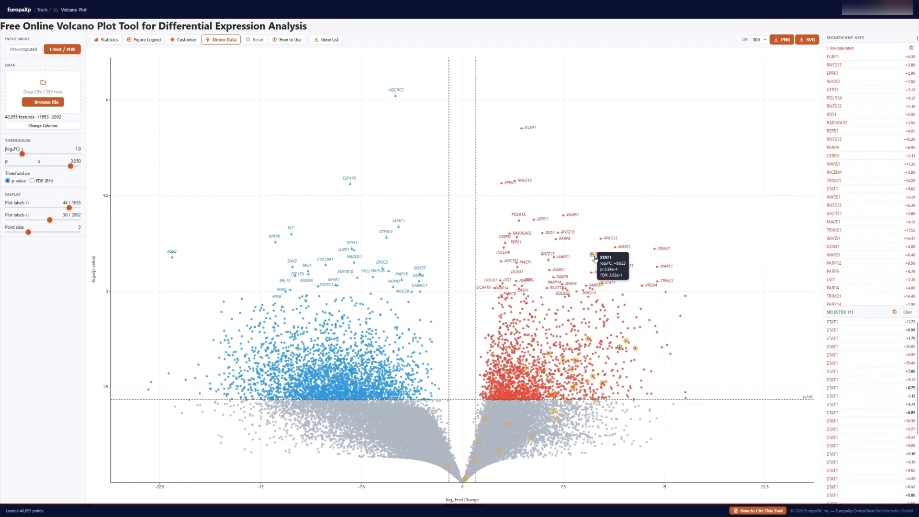
{"action": "left_click", "coordinate": [593, 256]}
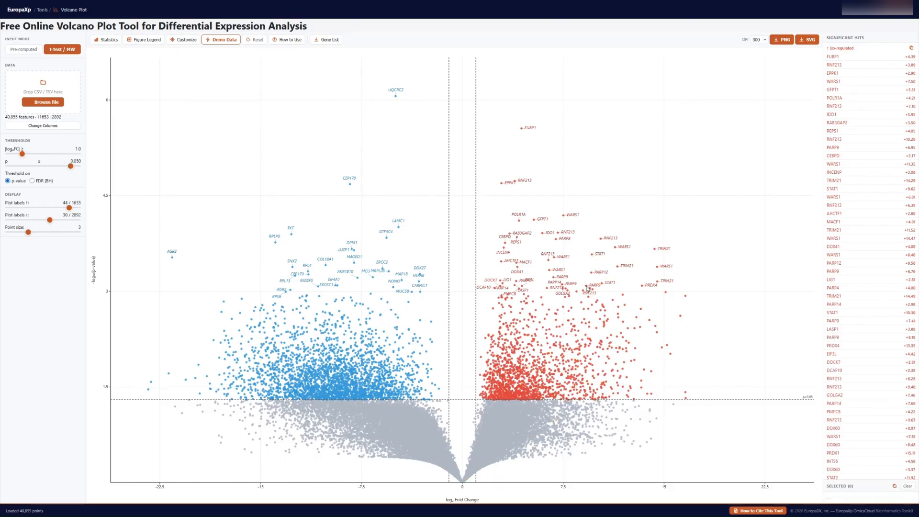
{"action": "left_click", "coordinate": [587, 288]}
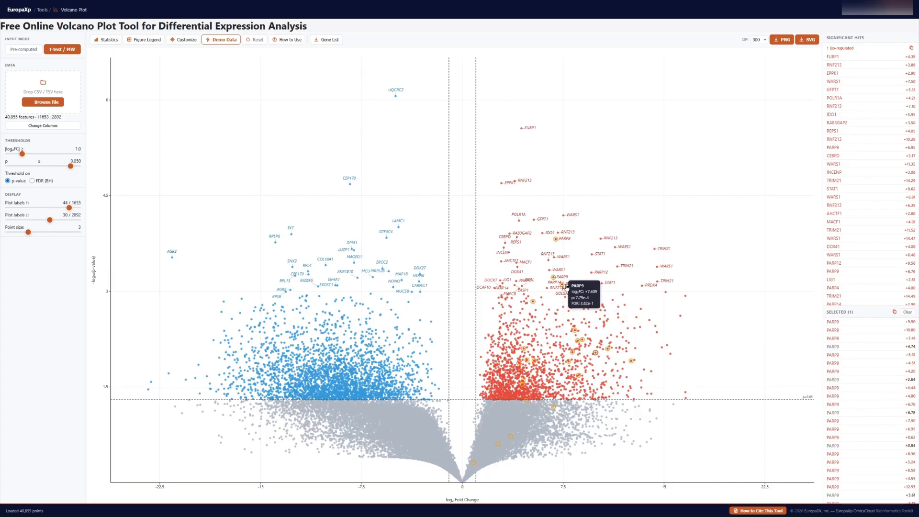
{"action": "left_click", "coordinate": [566, 286]}
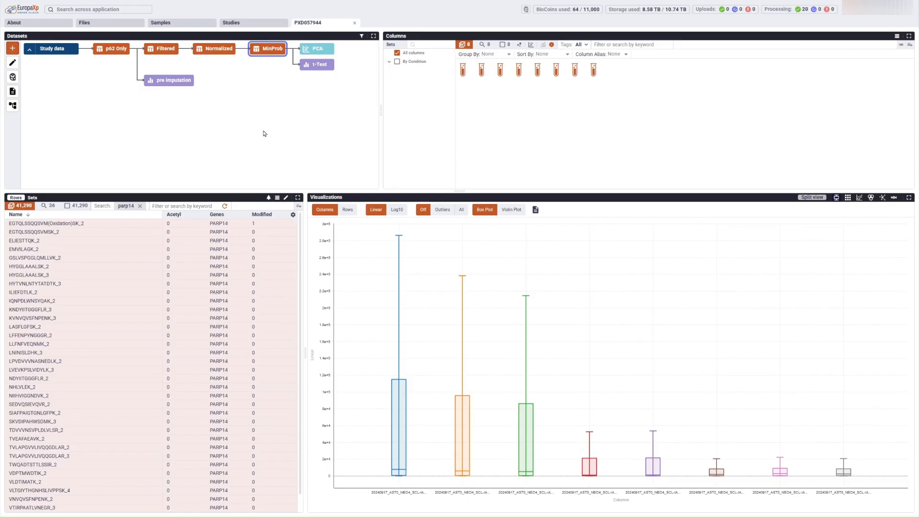
{"action": "left_click", "coordinate": [16, 110]}
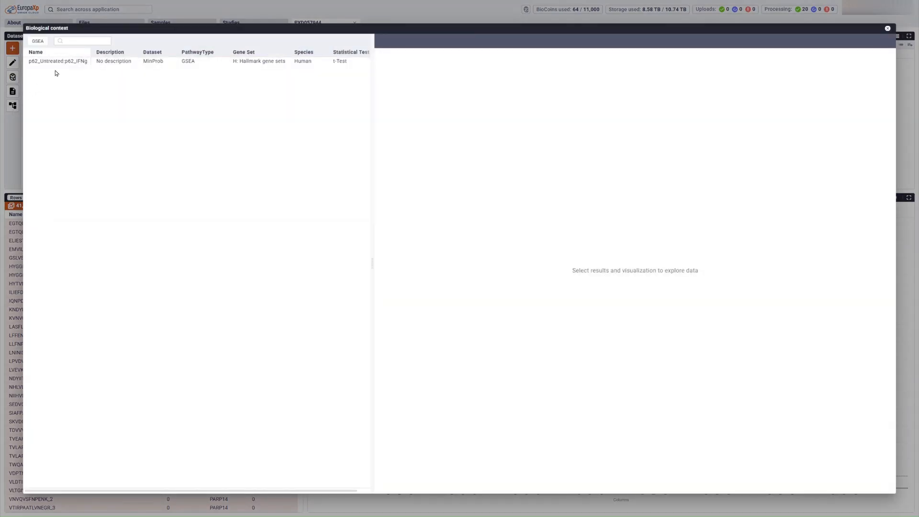
{"action": "left_click", "coordinate": [57, 61]}
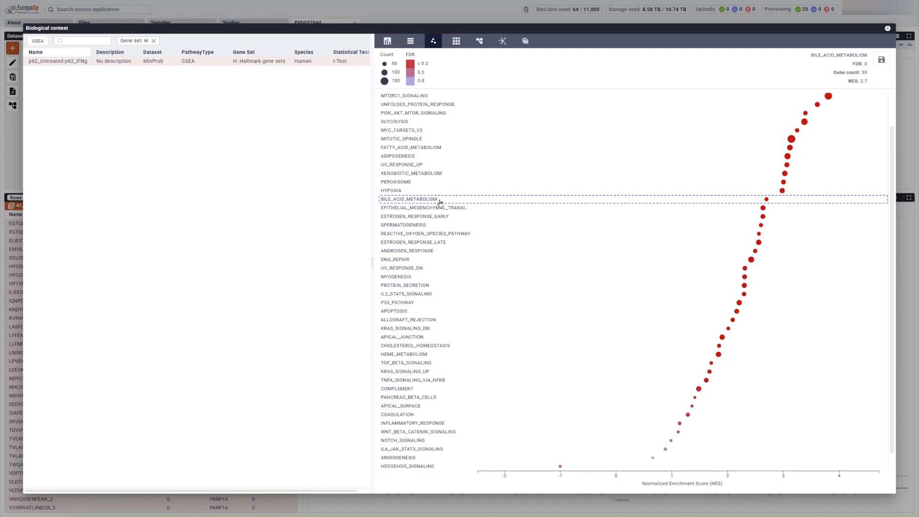
{"action": "scroll", "coordinate": [440, 201], "scroll_direction": "down", "scroll_amount": 1}
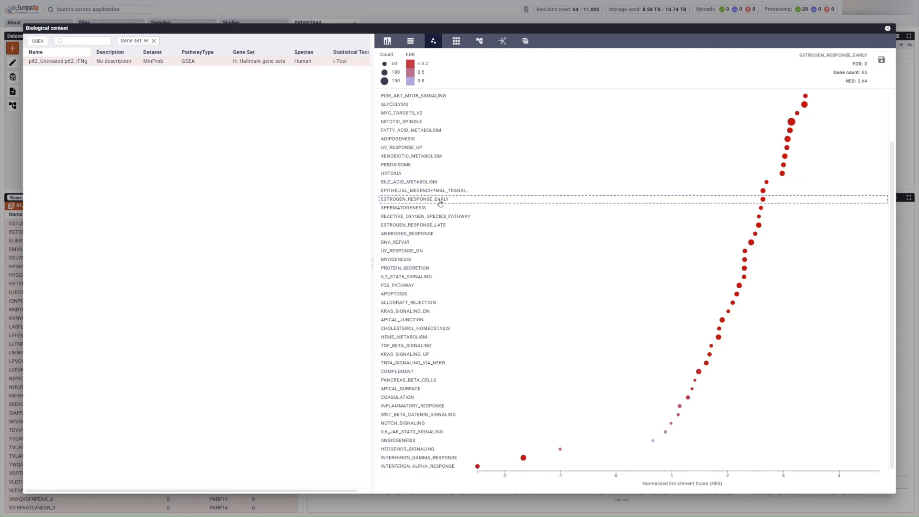
{"action": "left_click", "coordinate": [430, 458]}
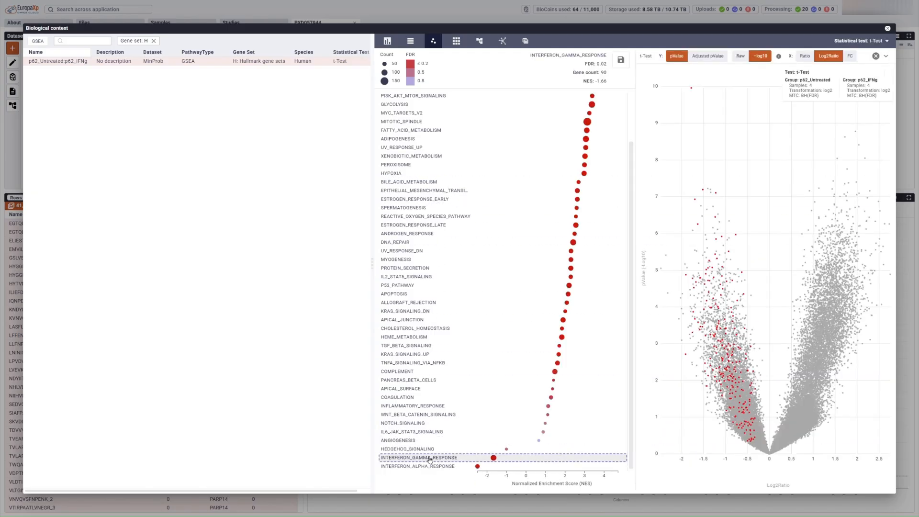
{"action": "left_click", "coordinate": [888, 28]}
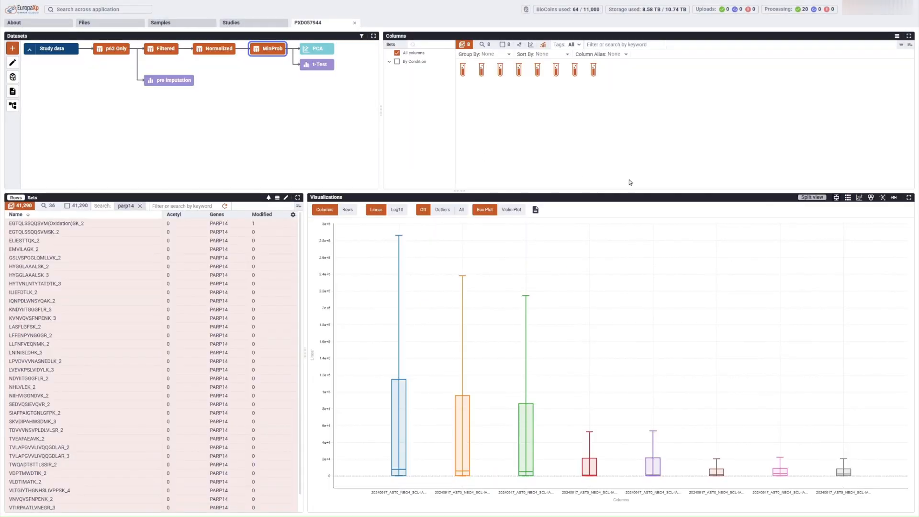
Step: Search for PARP14 in Protein Explorer and open its peptide coverage view
{"action": "left_click", "coordinate": [893, 197]}
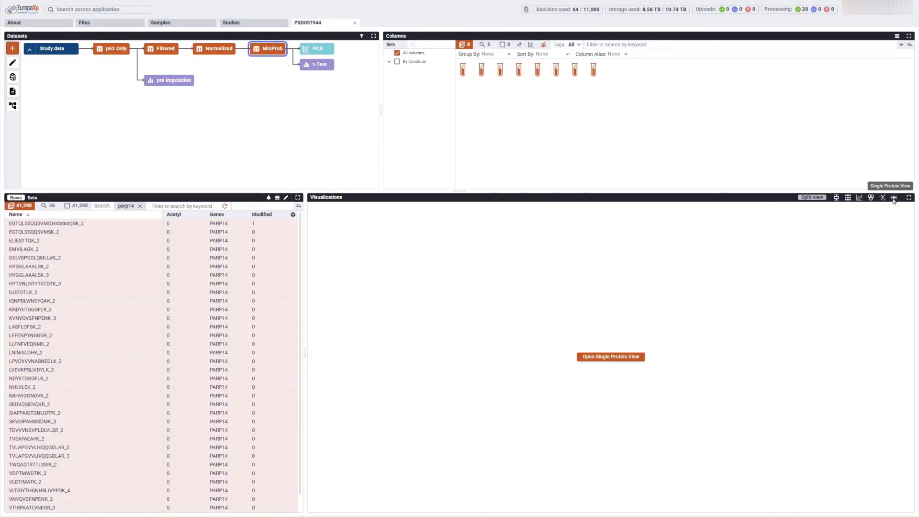
{"action": "left_click", "coordinate": [42, 59]}
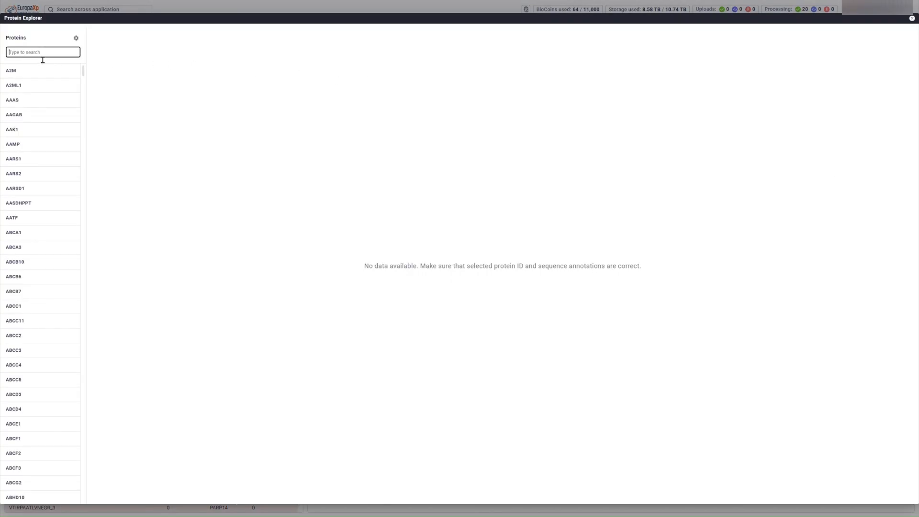
{"action": "type", "text": "P"}
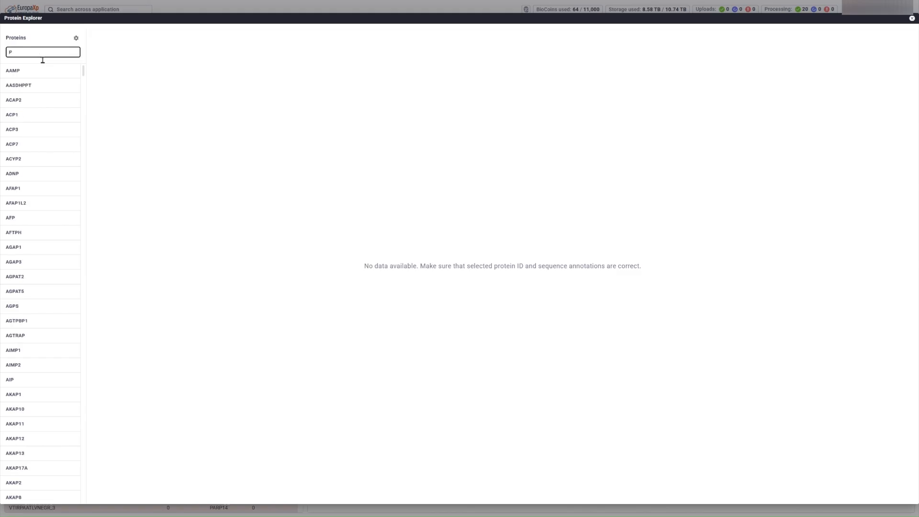
{"action": "type", "text": "ARP14"}
{"action": "left_click", "coordinate": [12, 74]}
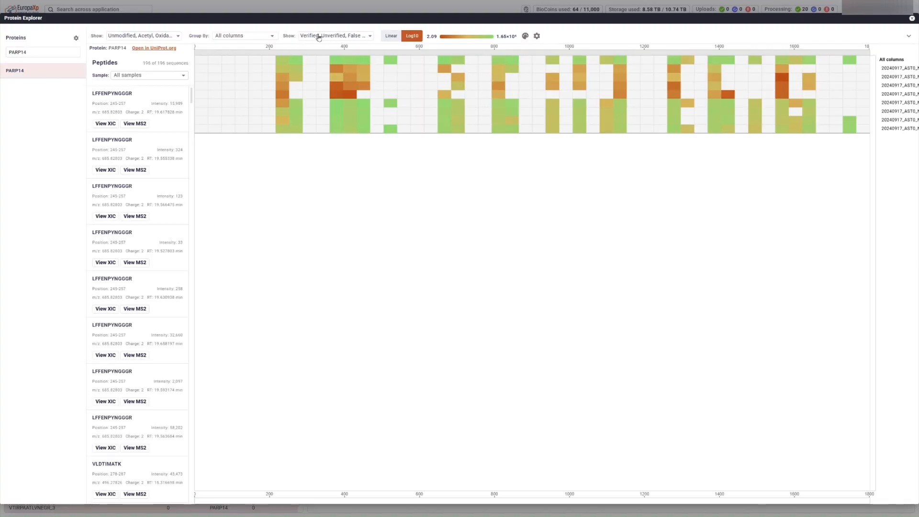
Step: Group the peptide heatmap By Condition, zoom in, and select peptide TWQADTSTTLSSIR
{"action": "left_click", "coordinate": [251, 37]}
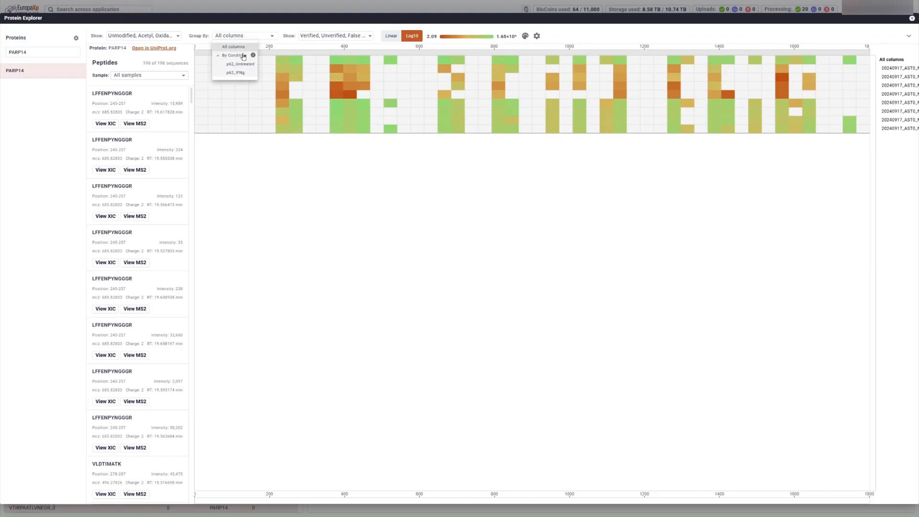
{"action": "left_click", "coordinate": [243, 56]}
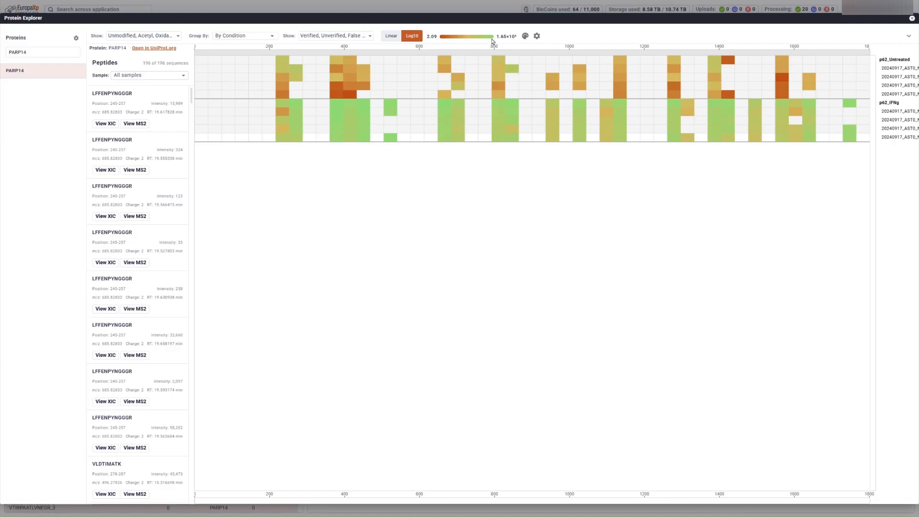
{"action": "mouse_move", "coordinate": [342, 142]}
{"action": "scroll", "coordinate": [339, 142], "scroll_direction": "up", "scroll_amount": 5}
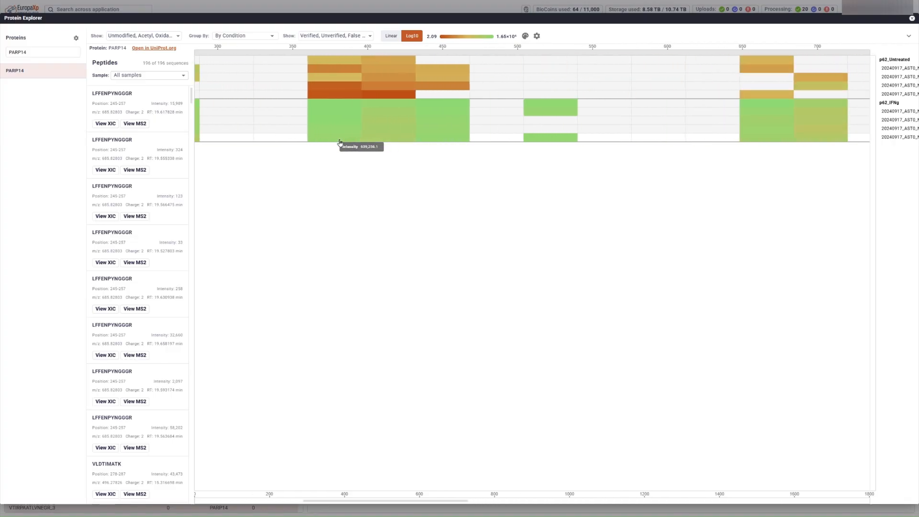
{"action": "scroll", "coordinate": [340, 142], "scroll_direction": "up", "scroll_amount": 5}
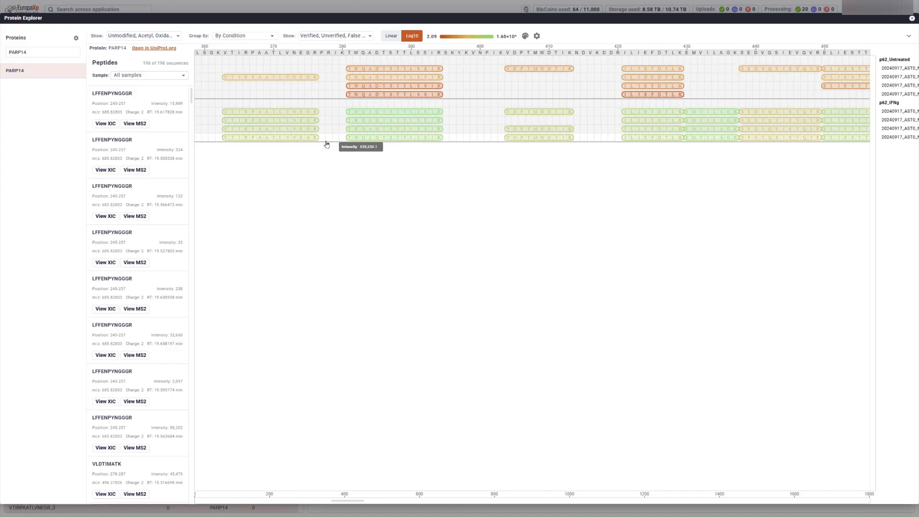
{"action": "left_click", "coordinate": [379, 139]}
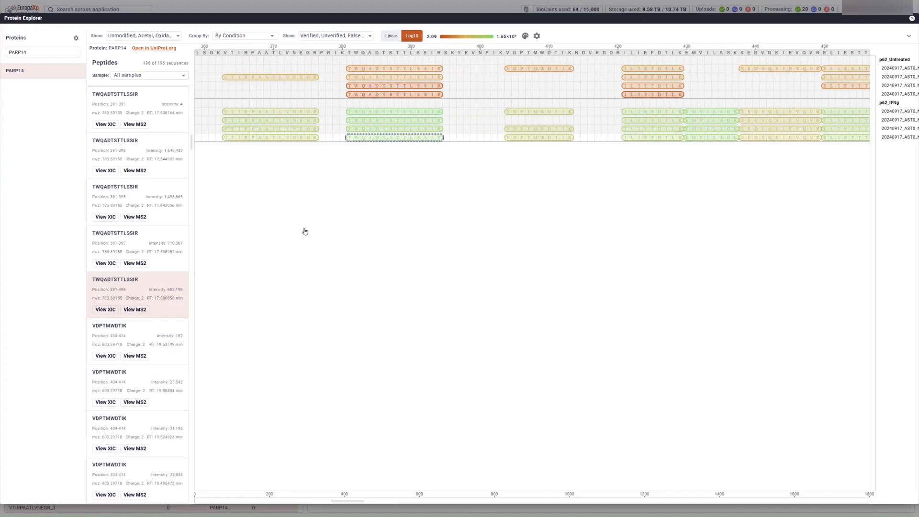
Step: Zoom TWQADTSTTLSSIR's precursor and fragment XICs to about RT 17.34–17.62 and mark it Verified
{"action": "left_click", "coordinate": [106, 309]}
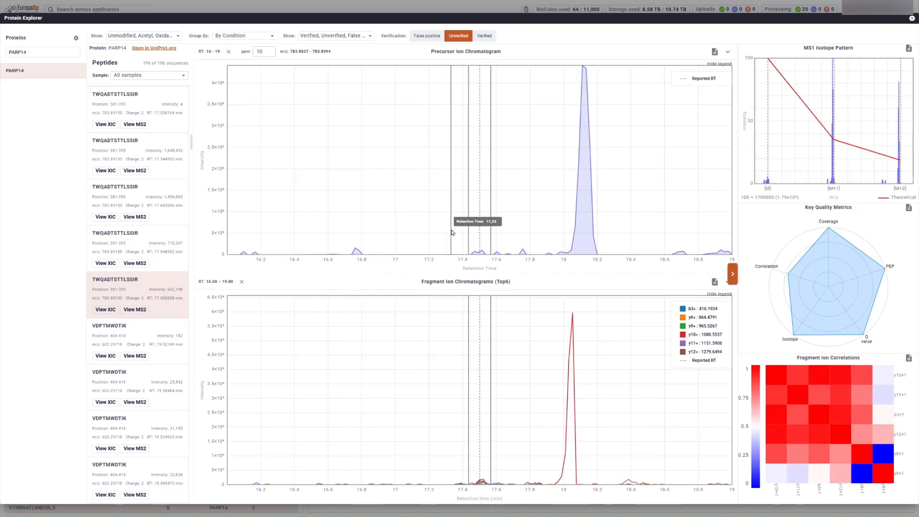
{"action": "left_click_drag", "start_coordinate": [451, 233], "coordinate": [499, 229]}
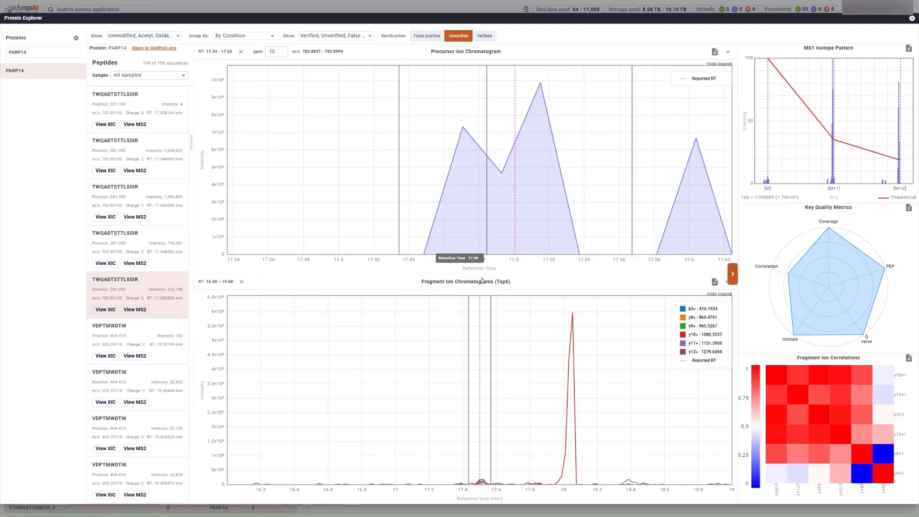
{"action": "left_click_drag", "start_coordinate": [458, 307], "coordinate": [500, 338]}
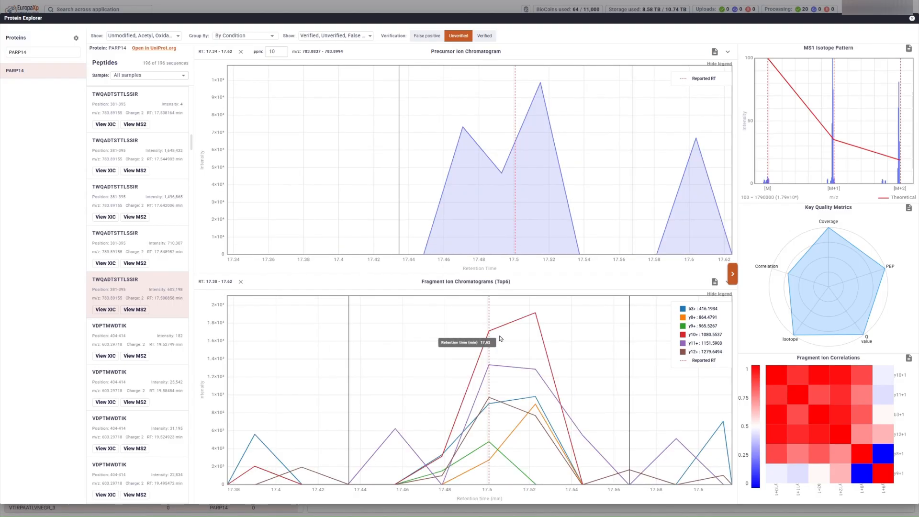
{"action": "left_click", "coordinate": [485, 37]}
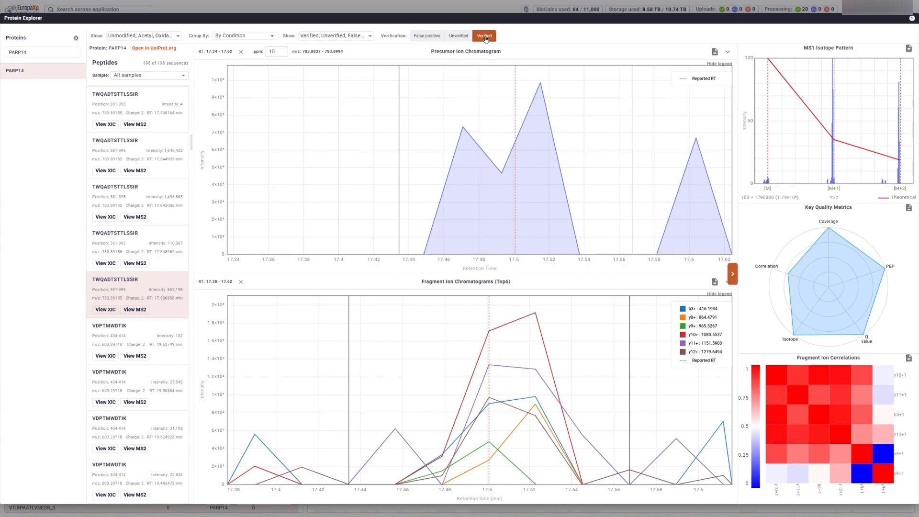
Step: Close the Protein Explorer overlay to return to the PXD057944 study workspace
{"action": "left_click", "coordinate": [912, 18]}
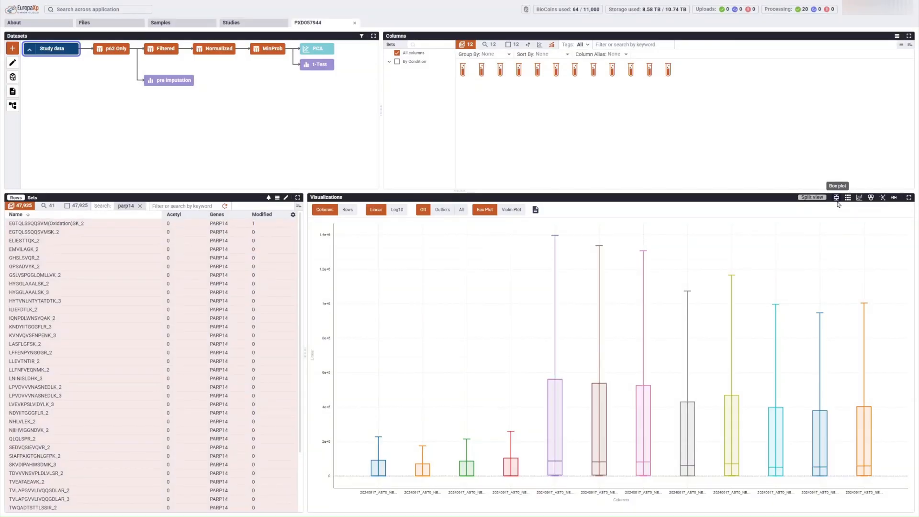